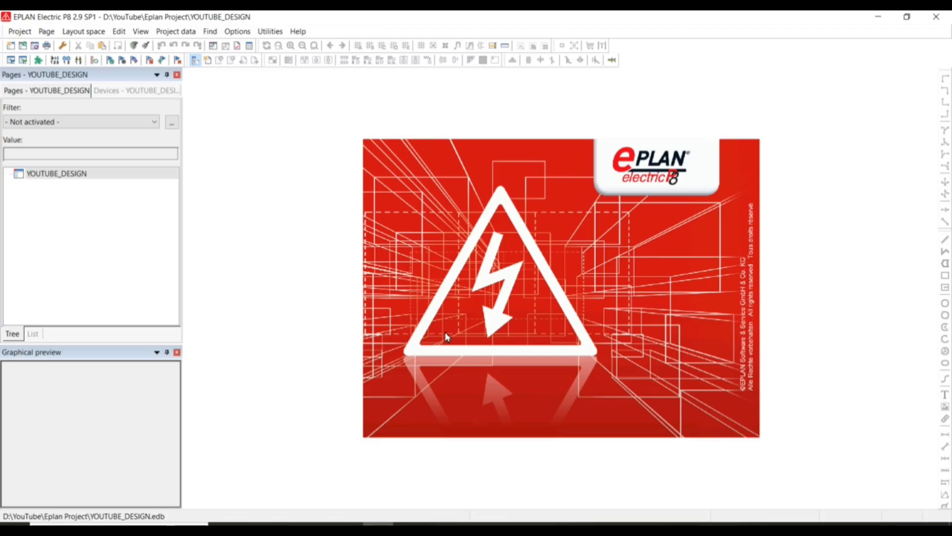
# Switch to PowerPoint to review the PAGE slide of the EPLAN syllabus, and return to EPLAN.
pyautogui.click(362, 520)
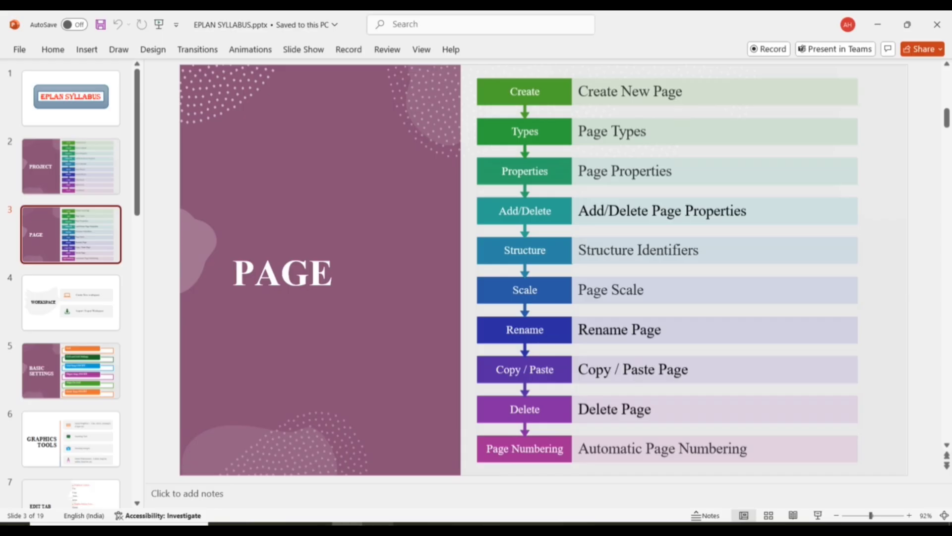
pyautogui.click(379, 529)
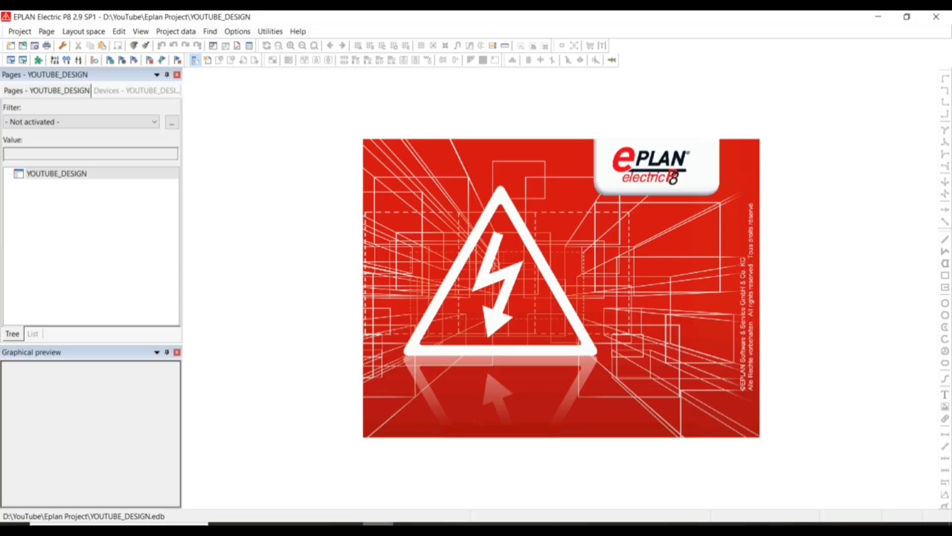
# Start a new page in the YOUTUBE_DESIGN project and set its higher-level function to AB_PLC.
pyautogui.click(45, 177)
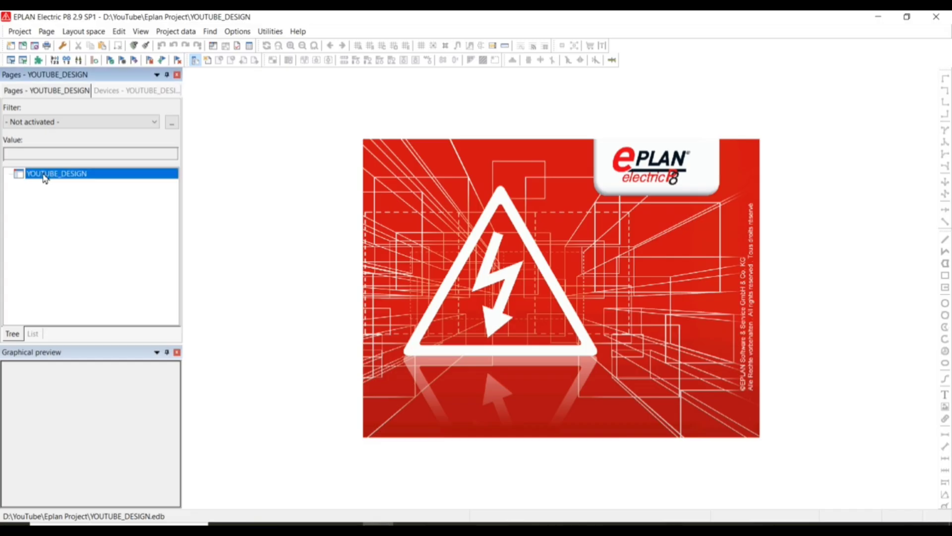
pyautogui.rightClick(44, 177)
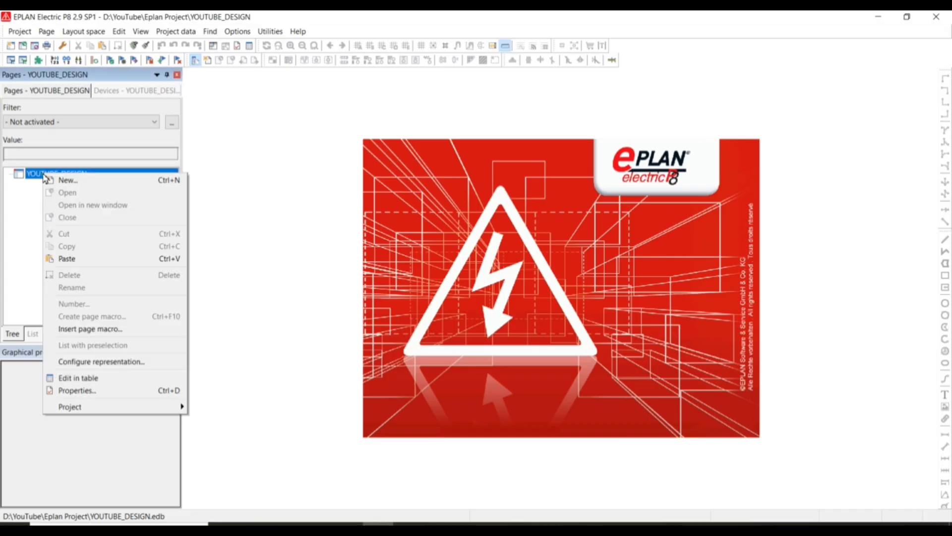
pyautogui.click(83, 186)
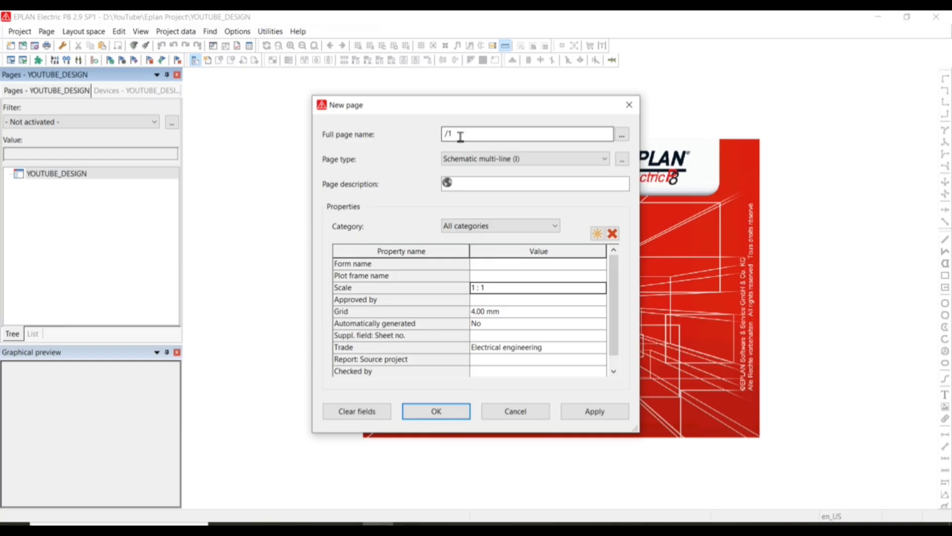
pyautogui.click(620, 140)
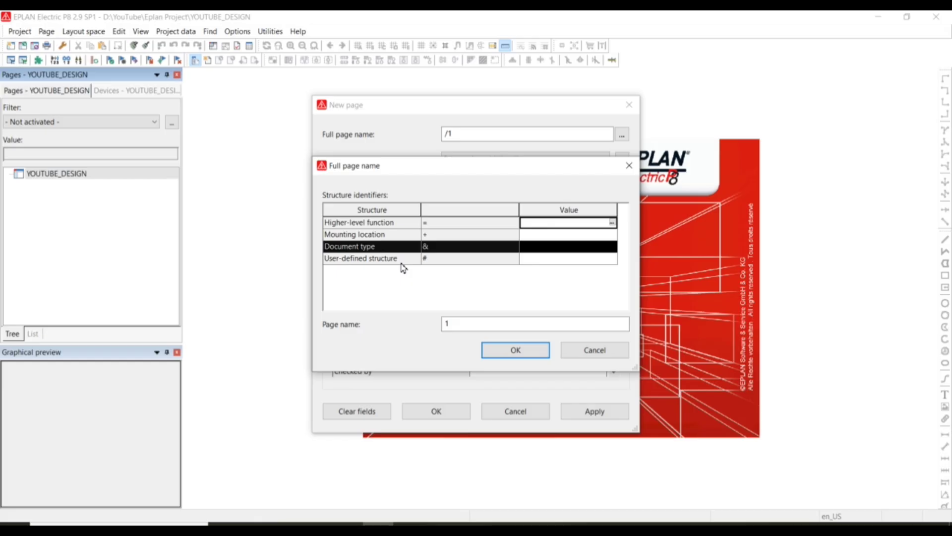
pyautogui.click(550, 225)
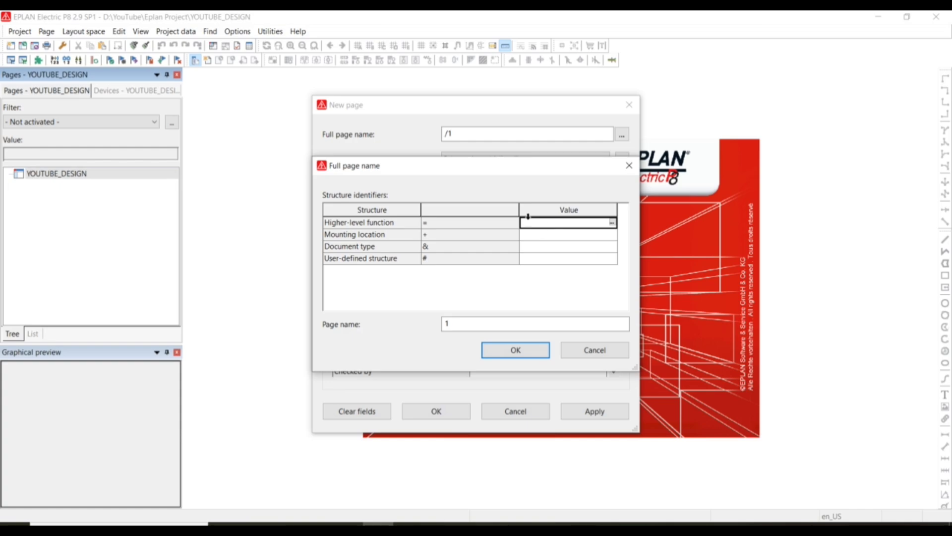
pyautogui.click(563, 224)
pyautogui.write('AB_PLC')
# Set the new page's user-defined structure to OGA and accept the full page name with page name 1.
pyautogui.click(556, 259)
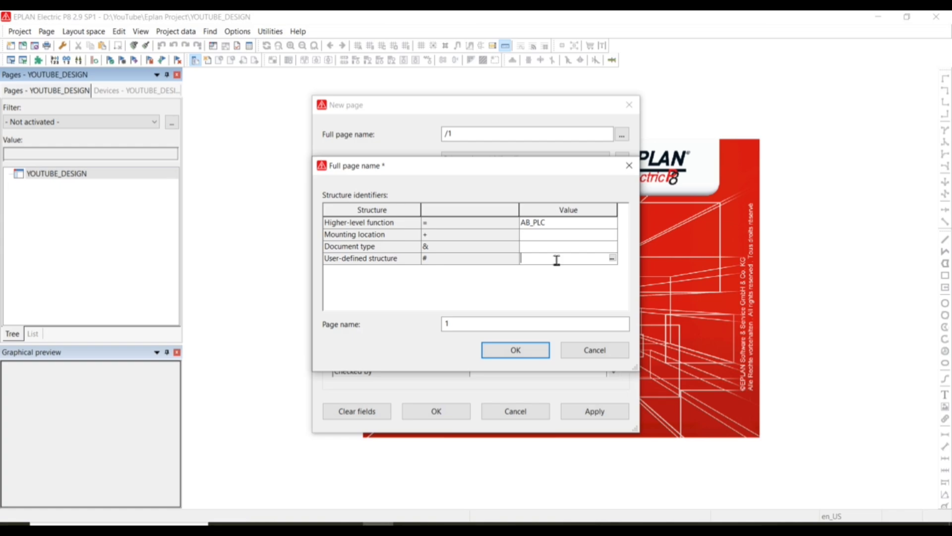
pyautogui.write('OGA')
pyautogui.click(449, 324)
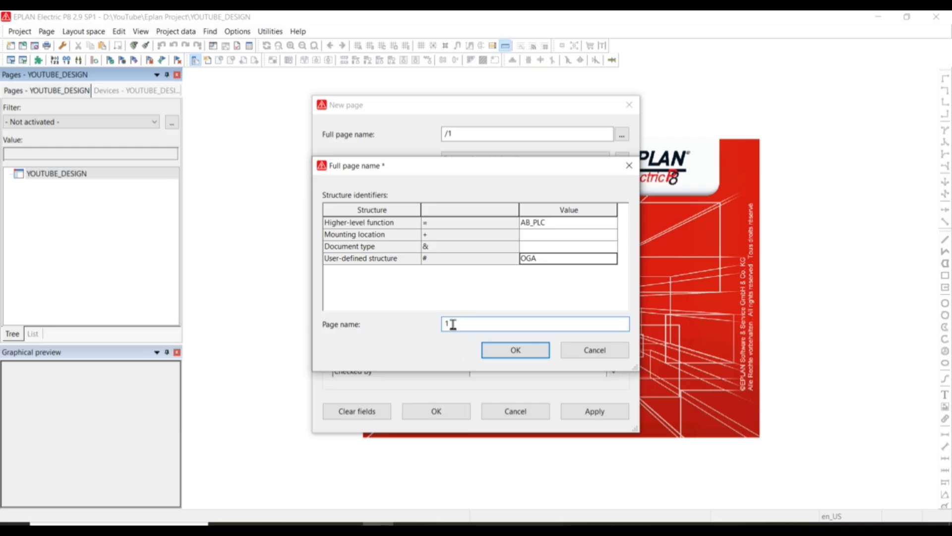
pyautogui.click(516, 350)
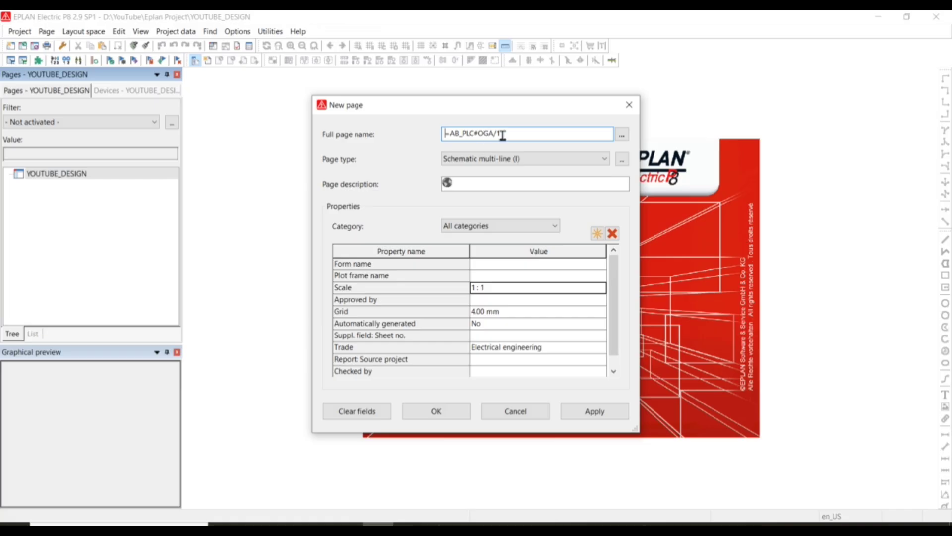
pyautogui.click(623, 137)
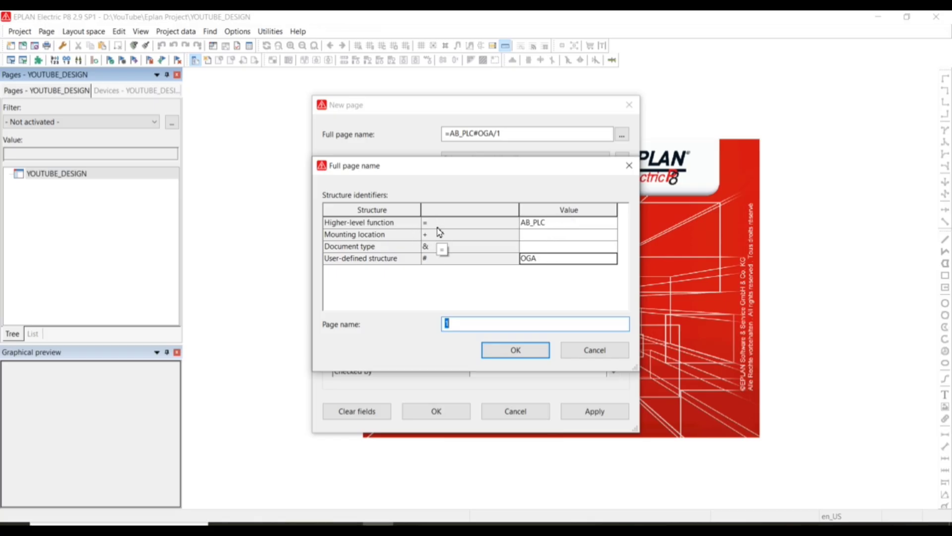
pyautogui.click(512, 350)
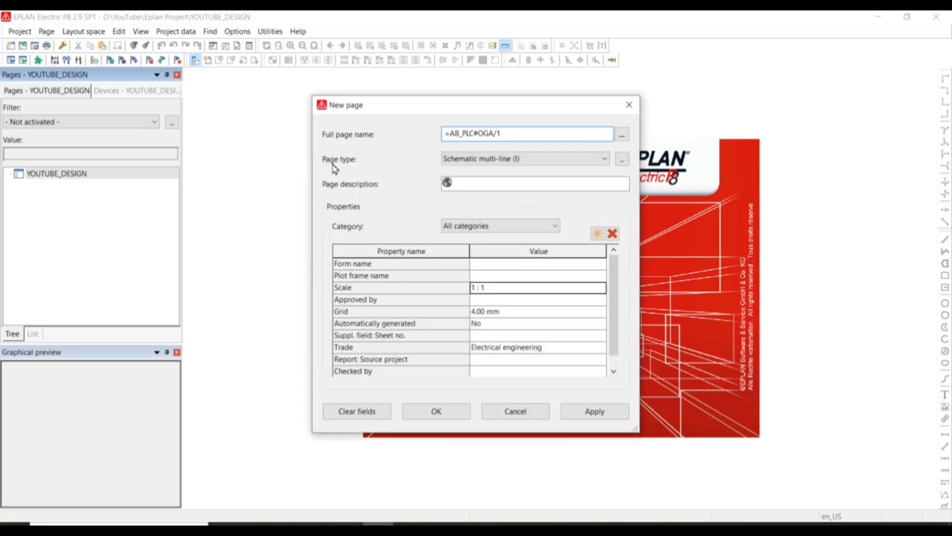
# Set the page type to Graphic (I), enter the page description Graphics_Tools, and create the page.
pyautogui.click(605, 160)
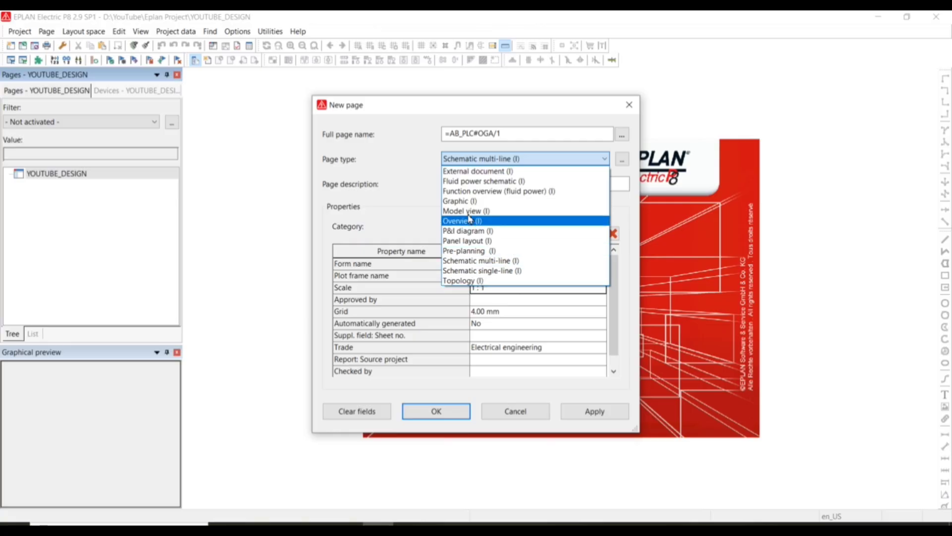
pyautogui.click(459, 201)
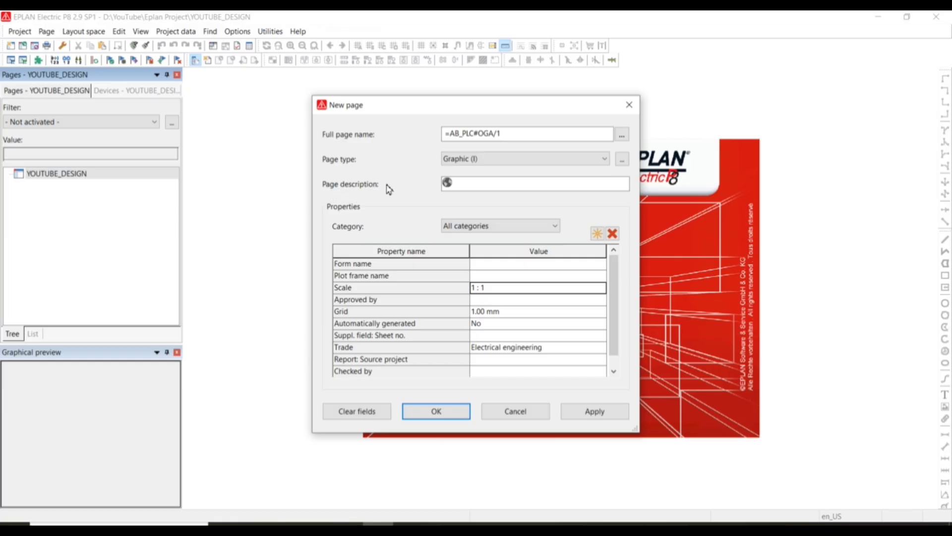
pyautogui.click(470, 182)
pyautogui.write('Graphics_T')
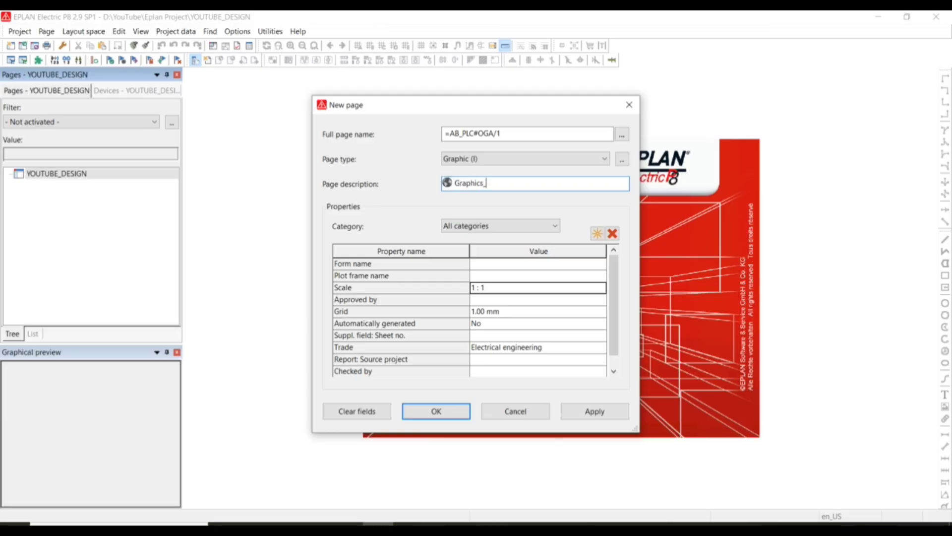
pyautogui.write('ools')
pyautogui.click(436, 412)
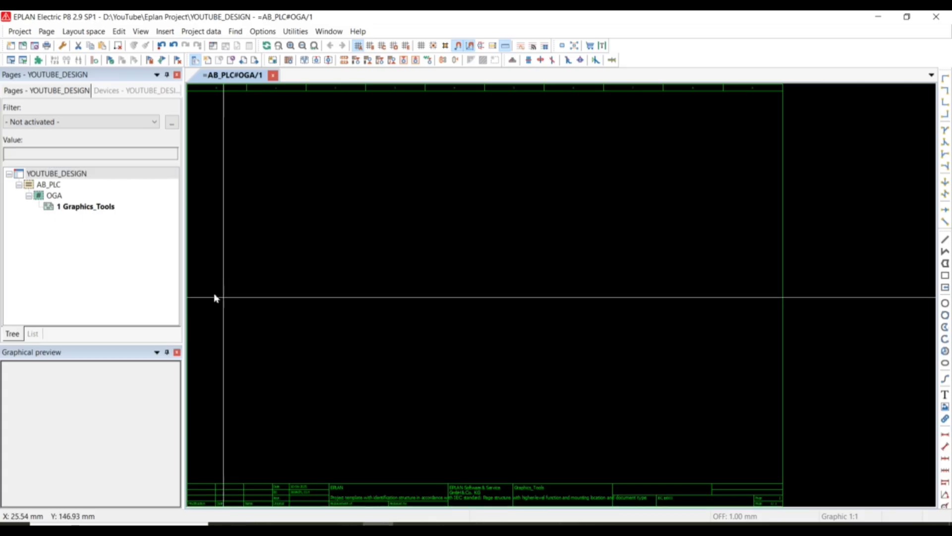
# Open the properties of page 1 Graphics_Tools and remove the "Report: Source project" property.
pyautogui.click(60, 208)
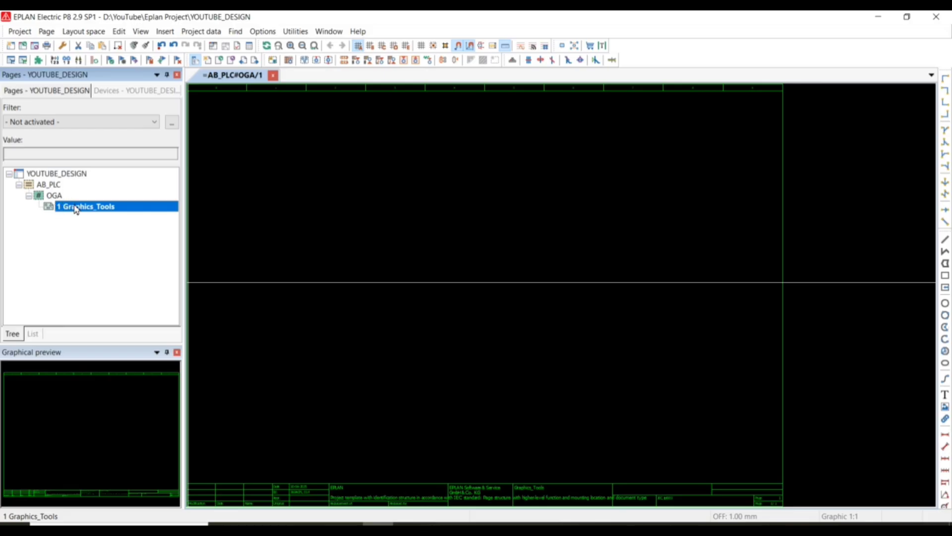
pyautogui.rightClick(77, 210)
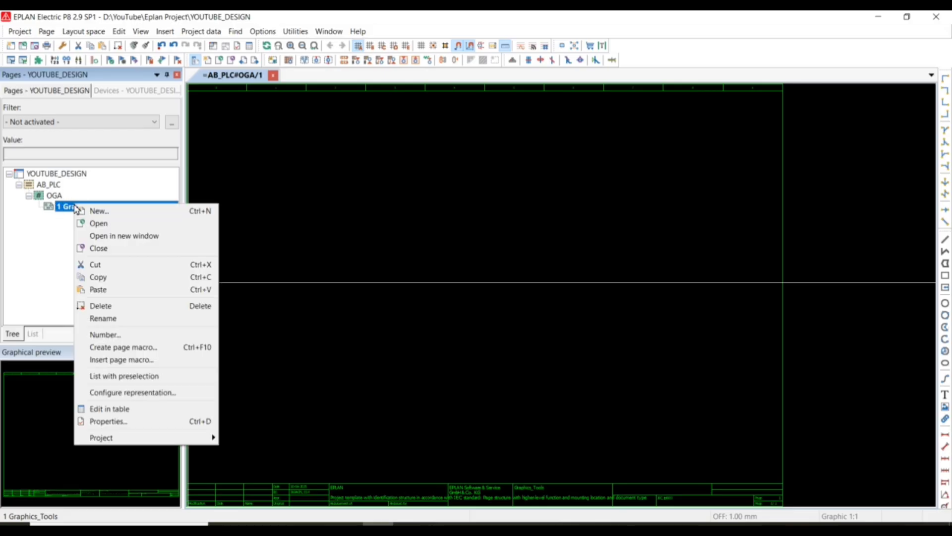
pyautogui.click(101, 422)
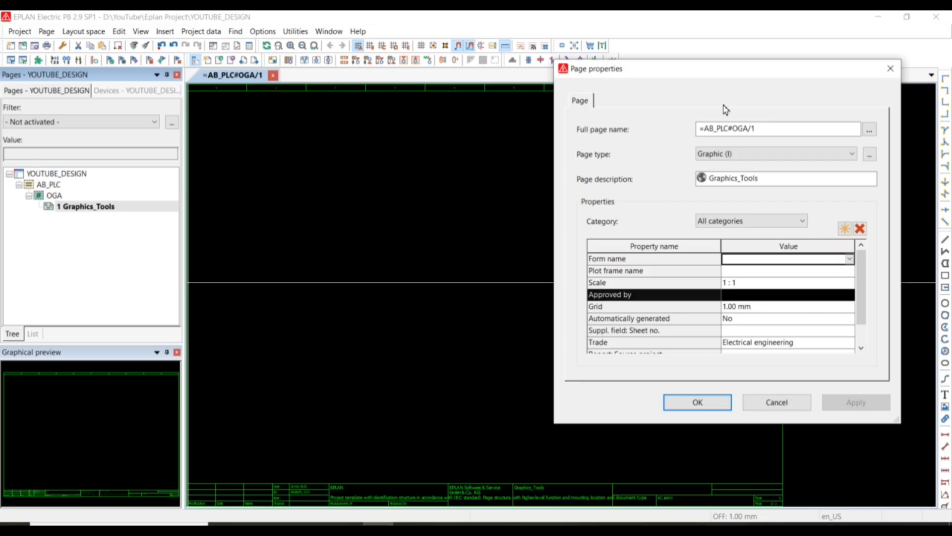
pyautogui.moveTo(712, 74); pyautogui.dragTo(467, 103)
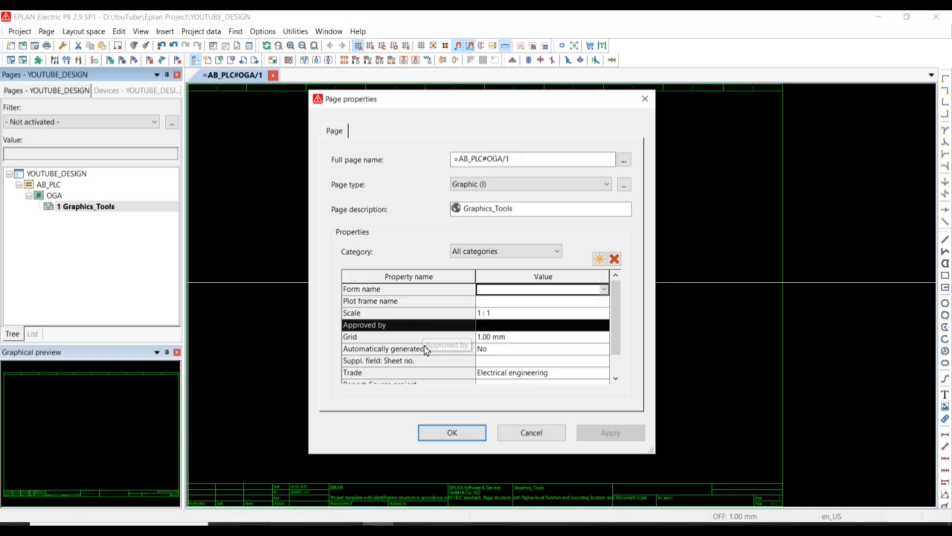
pyautogui.scroll(-1, 401, 361)
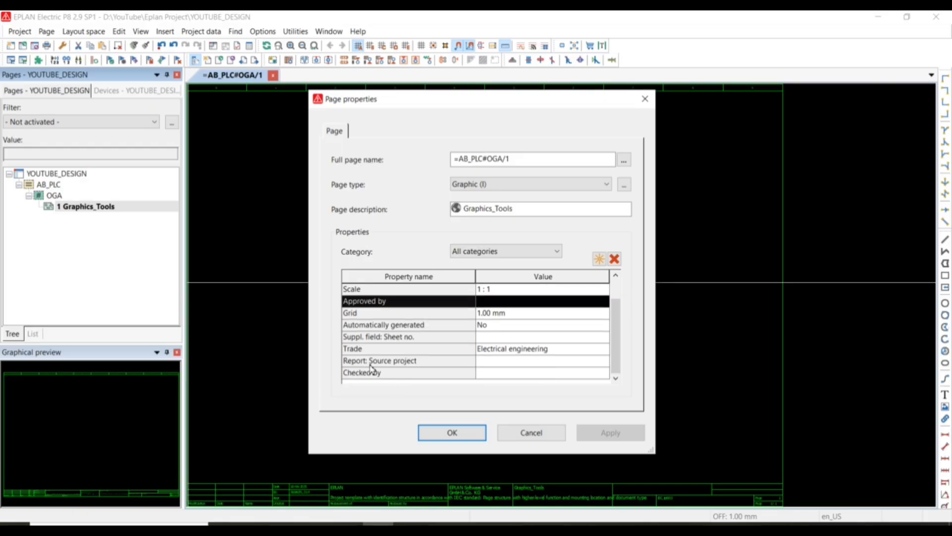
pyautogui.click(389, 364)
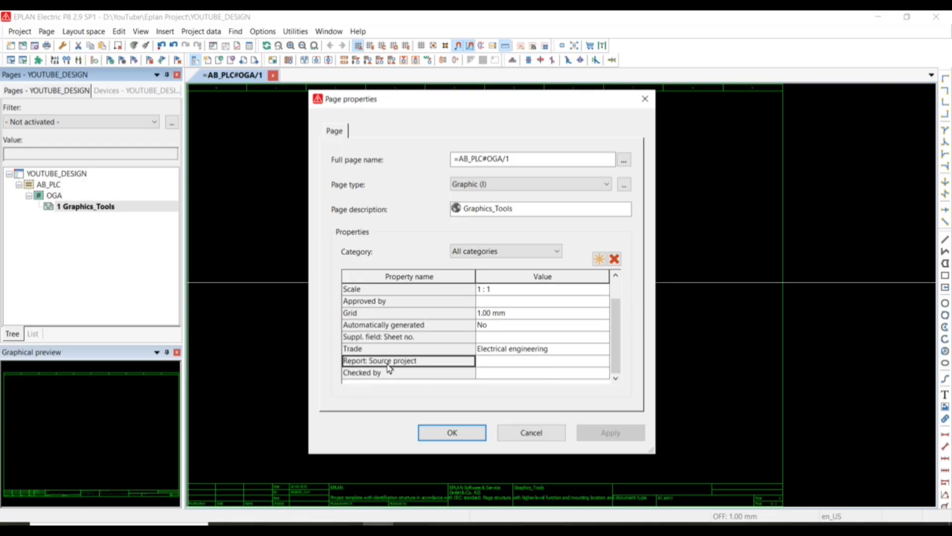
pyautogui.click(618, 258)
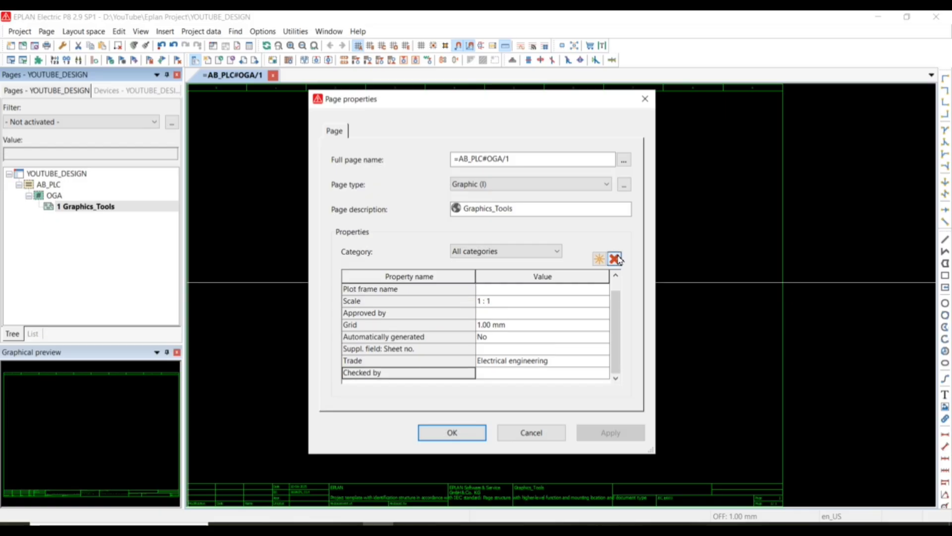
# Remove the "Suppl. field: Sheet no.", Trade and "Automatically generated" properties from the page's property list.
pyautogui.click(388, 352)
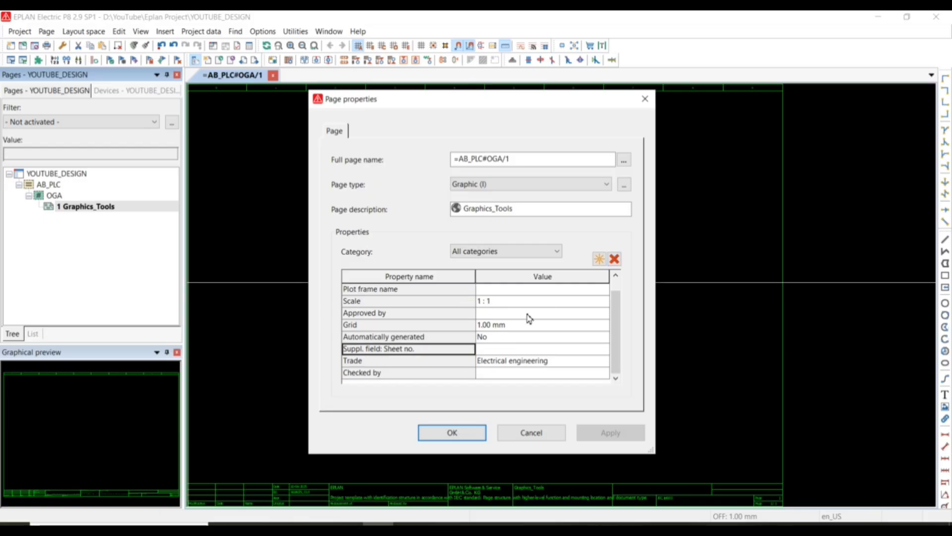
pyautogui.click(614, 259)
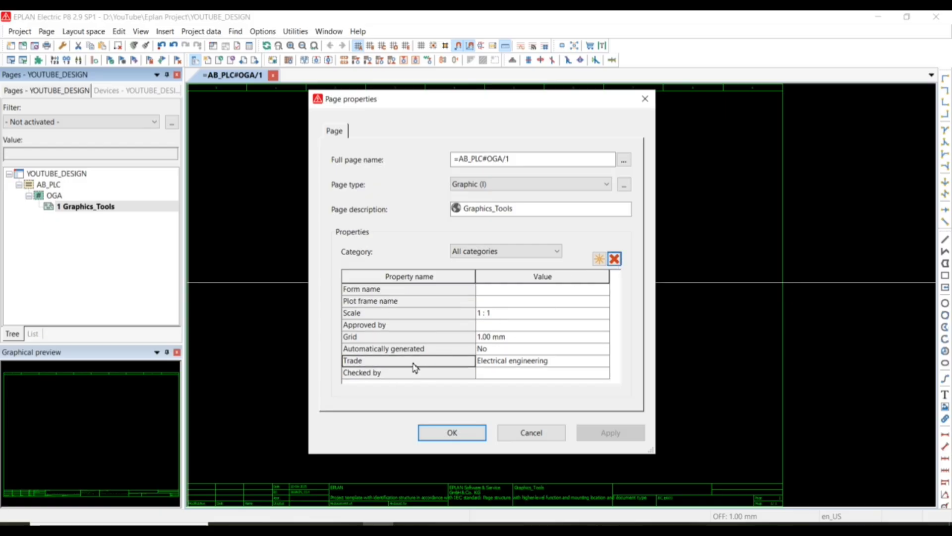
pyautogui.click(615, 258)
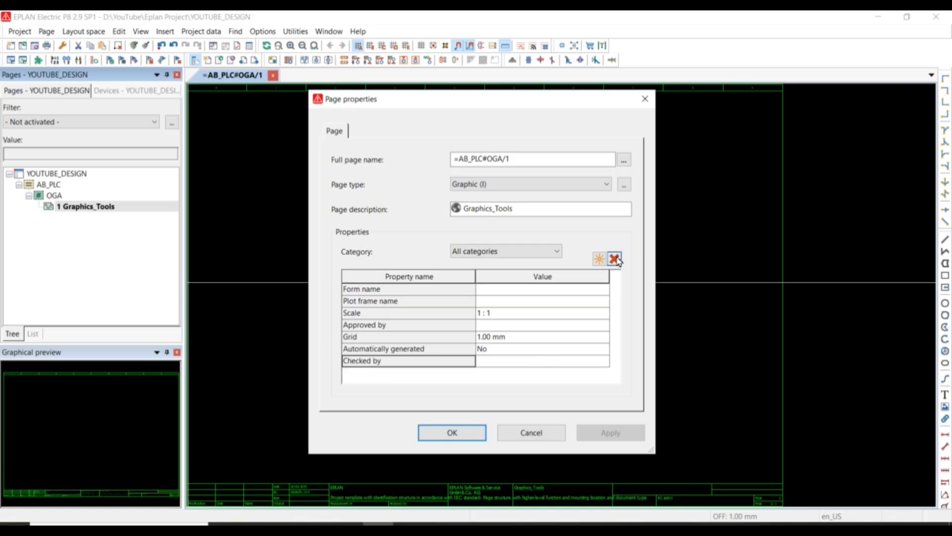
pyautogui.click(373, 348)
pyautogui.click(615, 259)
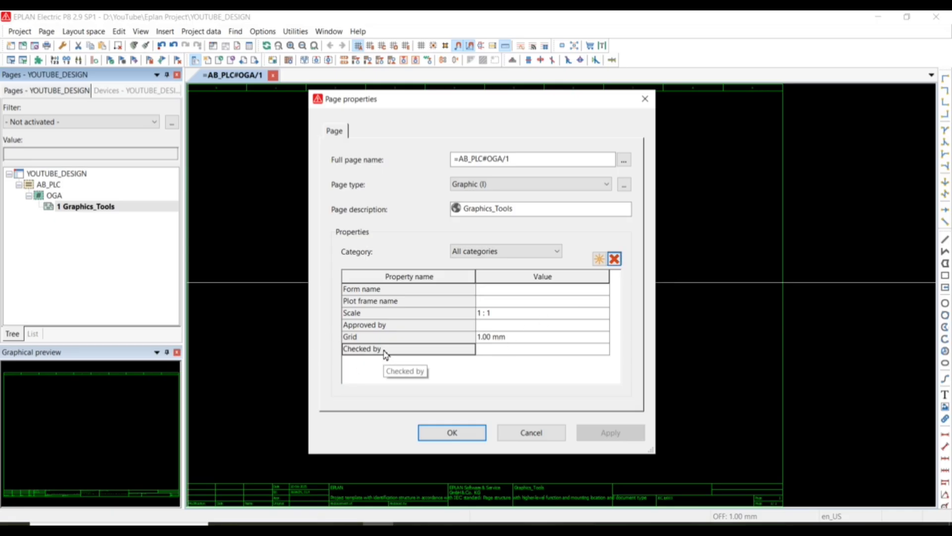
pyautogui.click(600, 259)
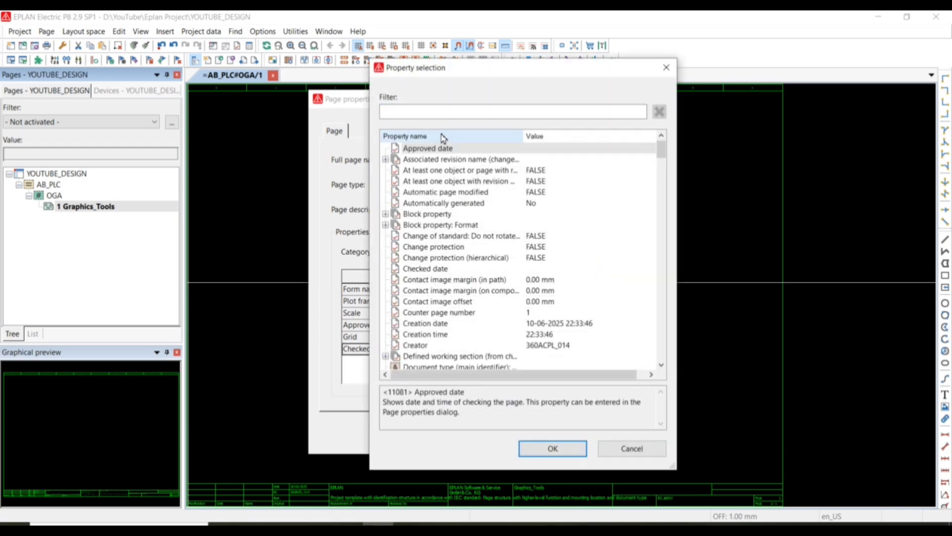
pyautogui.write('app')
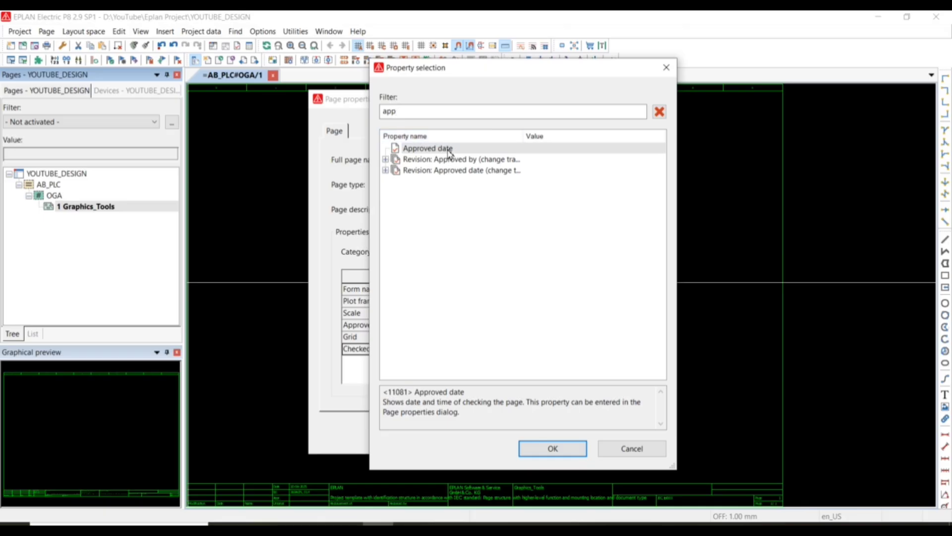
pyautogui.moveTo(461, 74); pyautogui.dragTo(615, 74)
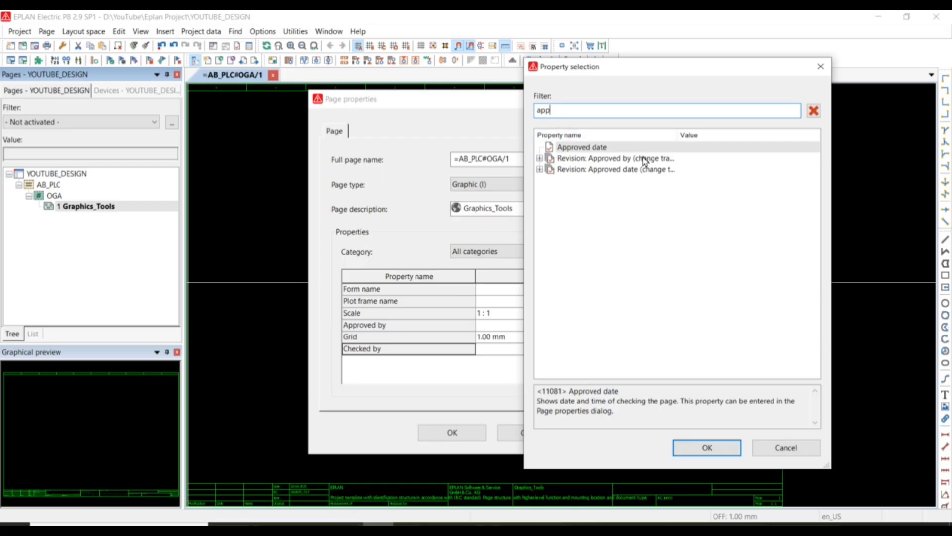
pyautogui.click(809, 457)
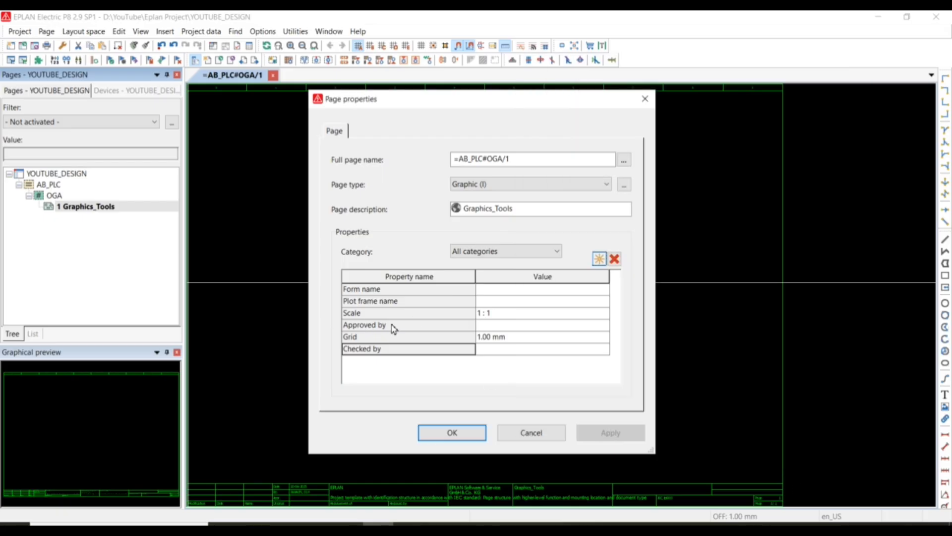
# Remove the "Approved by" and "Checked by" properties from the page's property list.
pyautogui.click(394, 326)
pyautogui.click(614, 258)
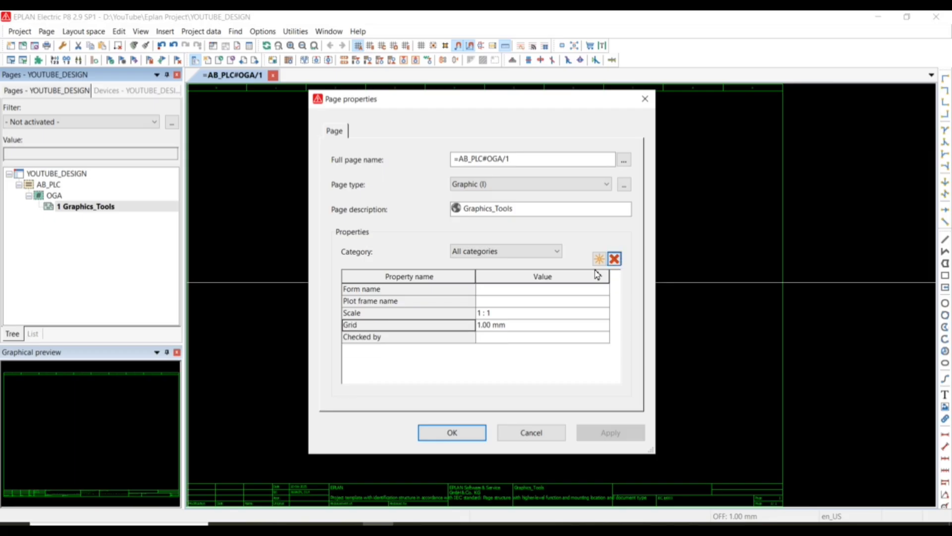
pyautogui.click(419, 338)
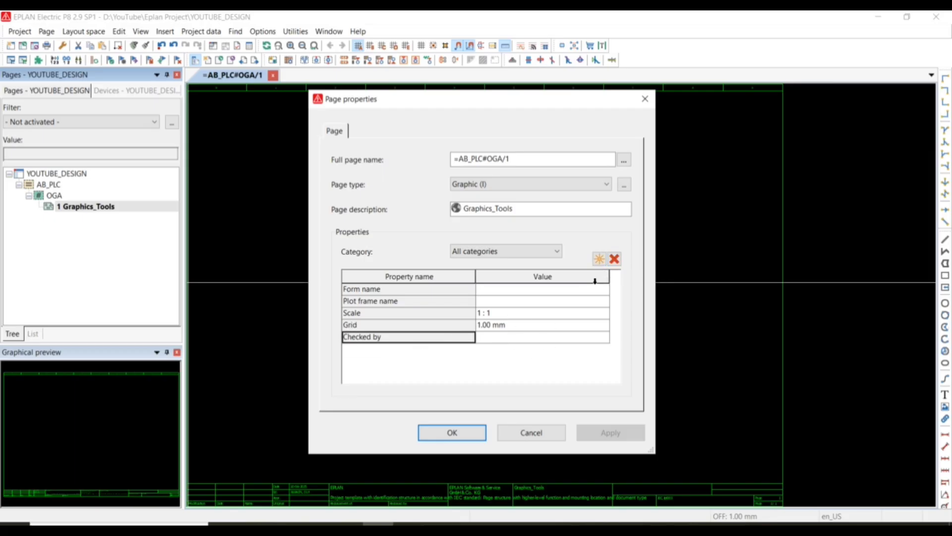
pyautogui.click(615, 258)
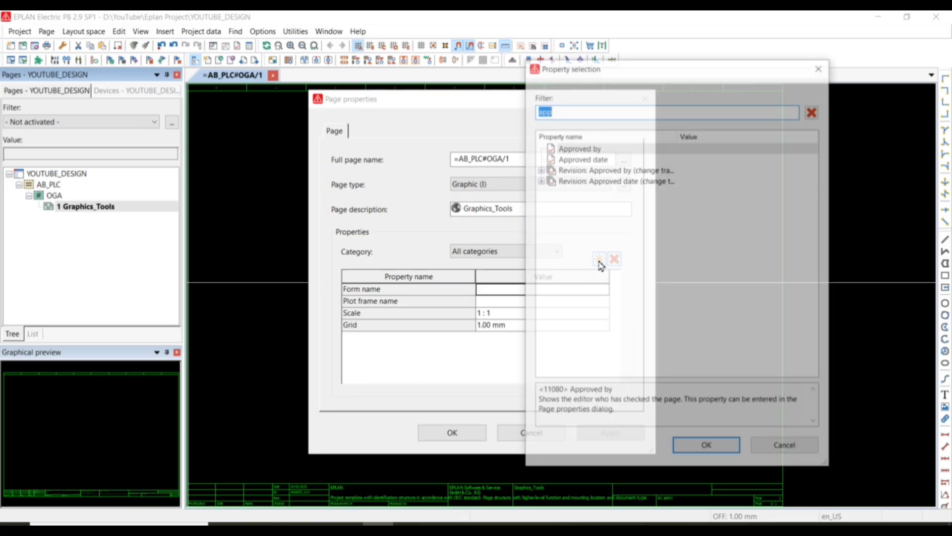
# Add the "Approved by" and "Checked by" properties back to the page's property list.
pyautogui.click(599, 259)
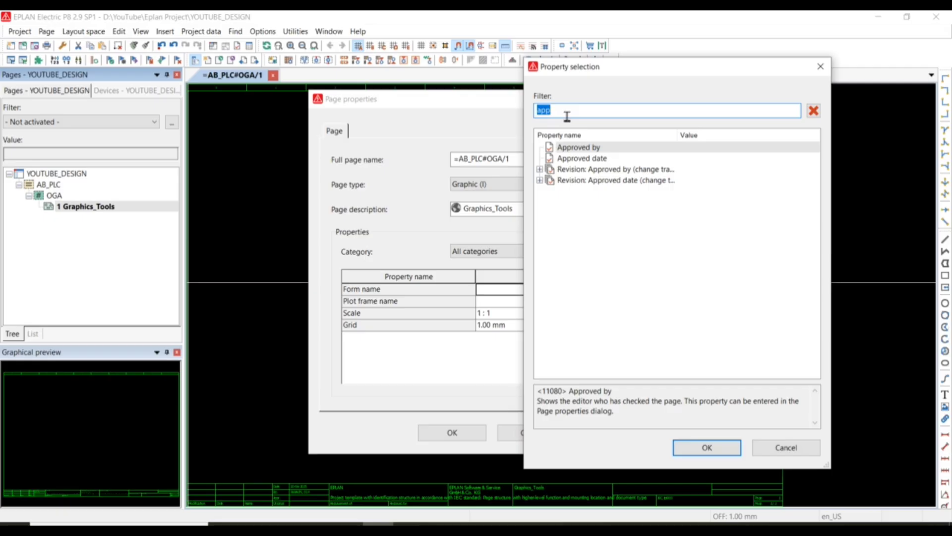
pyautogui.click(578, 148)
pyautogui.click(706, 448)
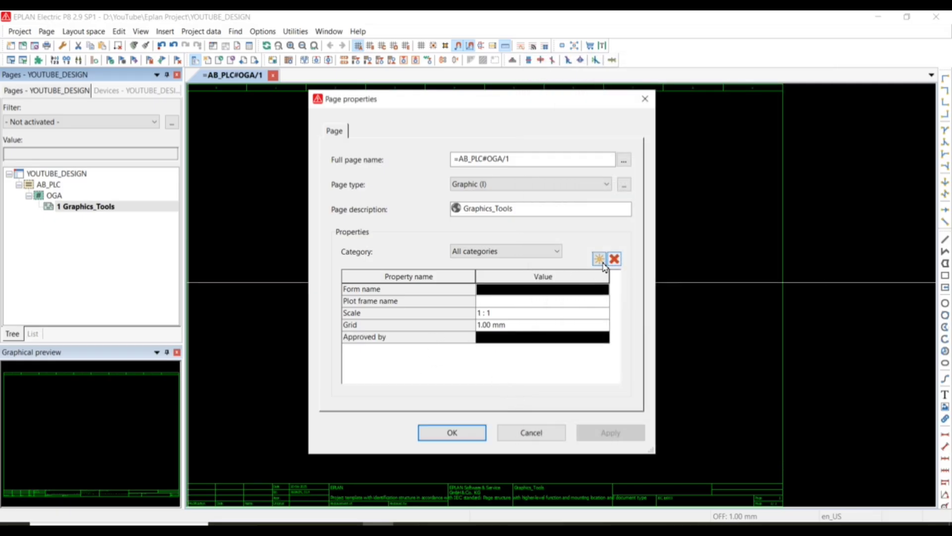
pyautogui.click(599, 258)
pyautogui.write('check')
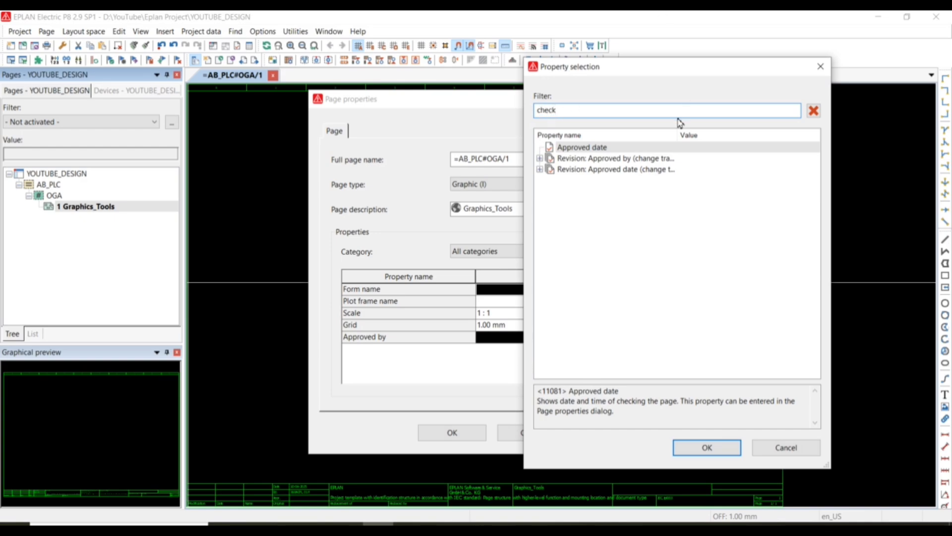
pyautogui.click(595, 147)
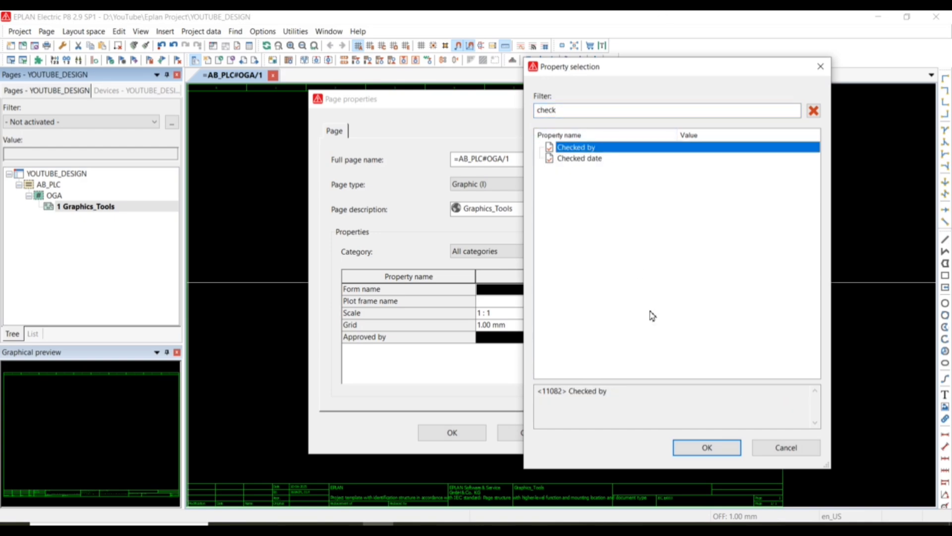
pyautogui.click(707, 448)
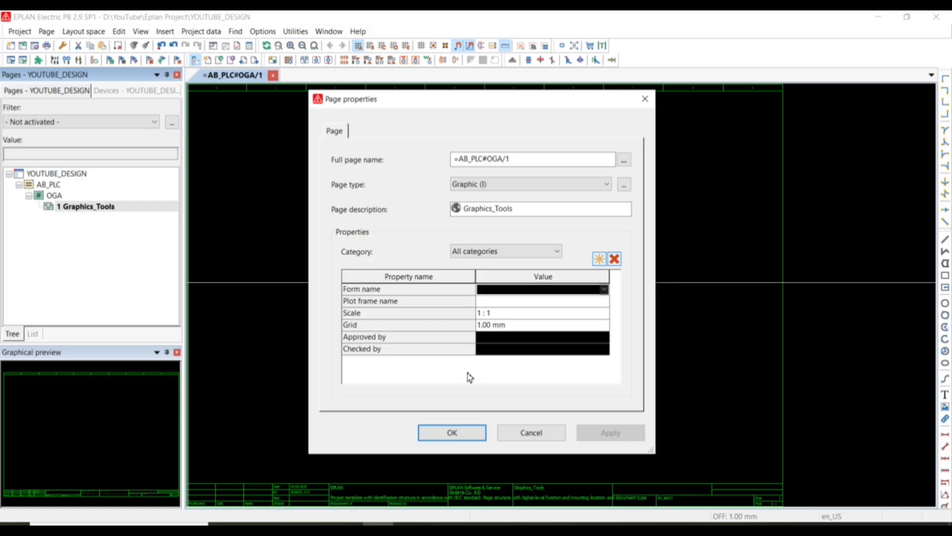
pyautogui.click(505, 353)
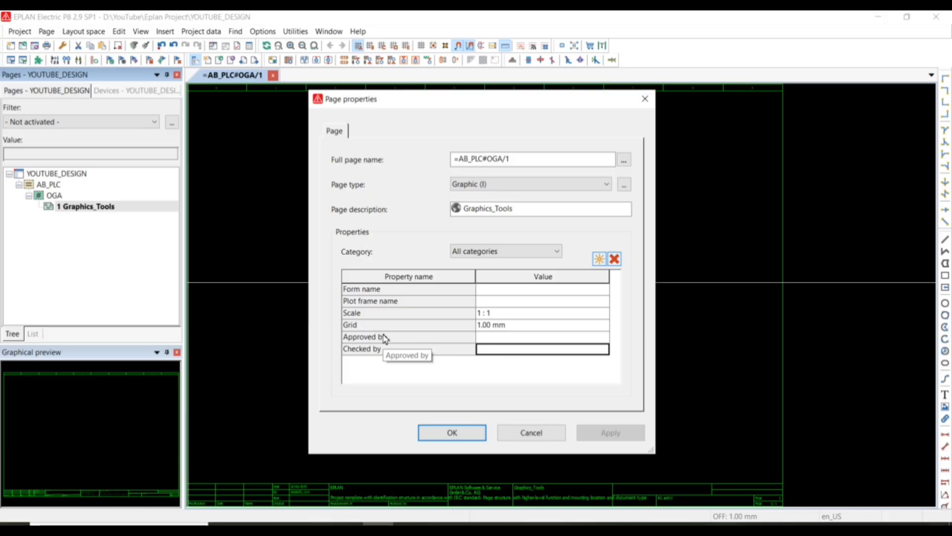
# Browse the unfiltered list of available page properties and add the "Approved date" property to the page.
pyautogui.click(598, 261)
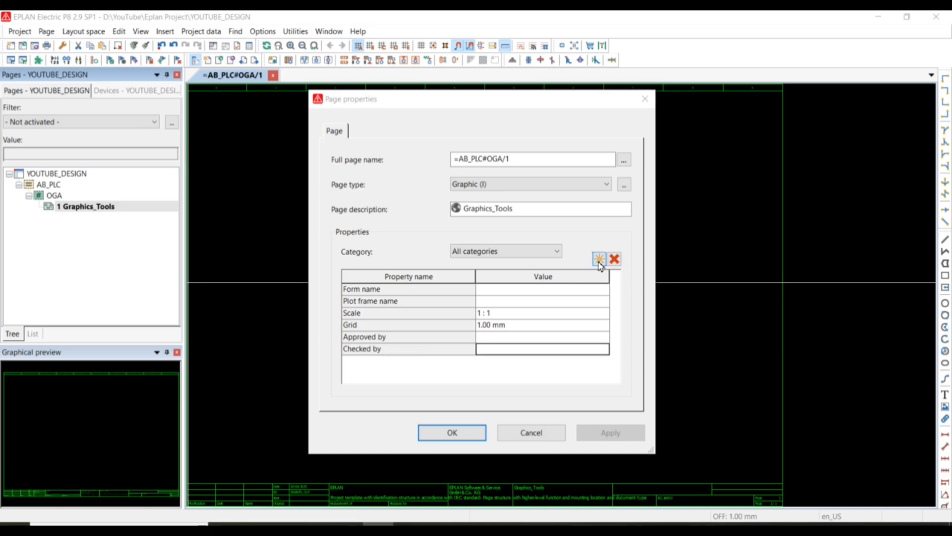
pyautogui.press('BackSpace')
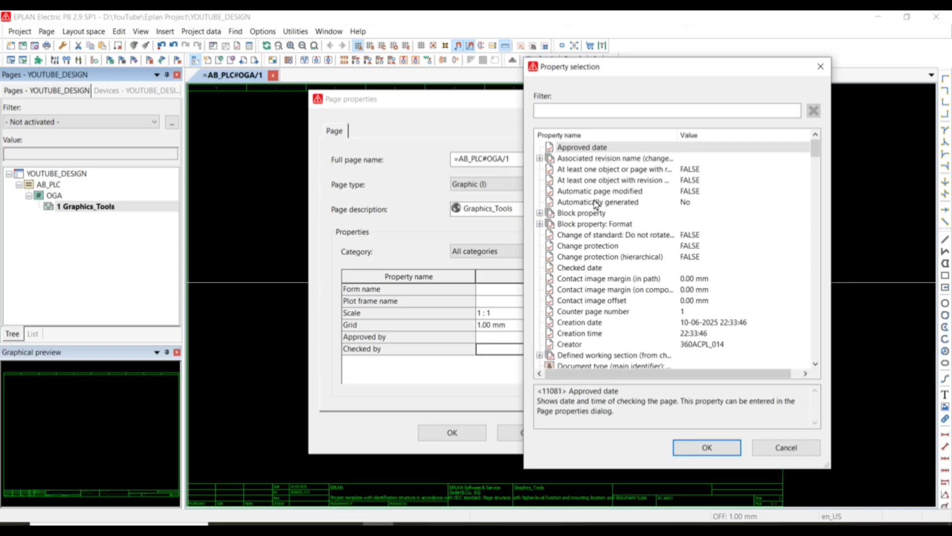
pyautogui.moveTo(819, 157); pyautogui.dragTo(811, 260)
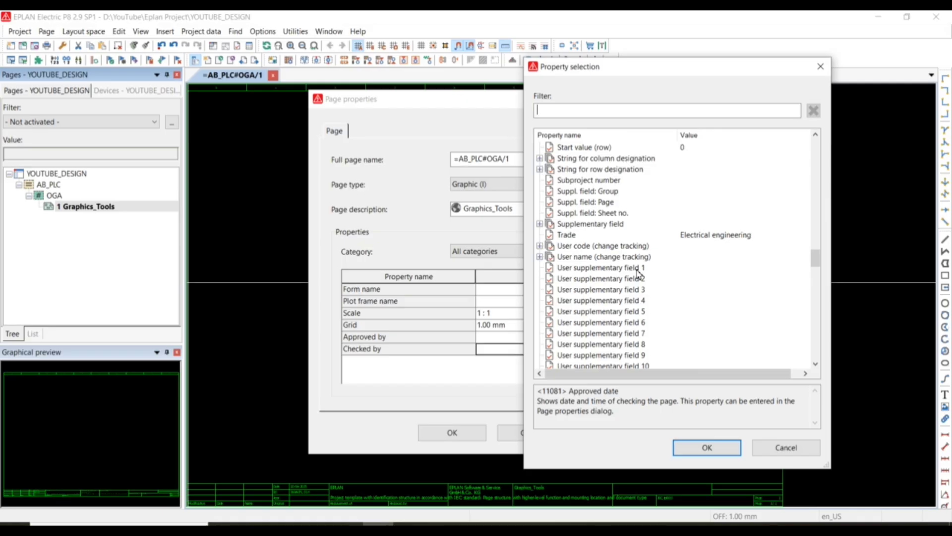
pyautogui.moveTo(813, 257)
pyautogui.mouseDown()
pyautogui.moveTo(800, 356)
pyautogui.moveTo(810, 256)
pyautogui.mouseUp()
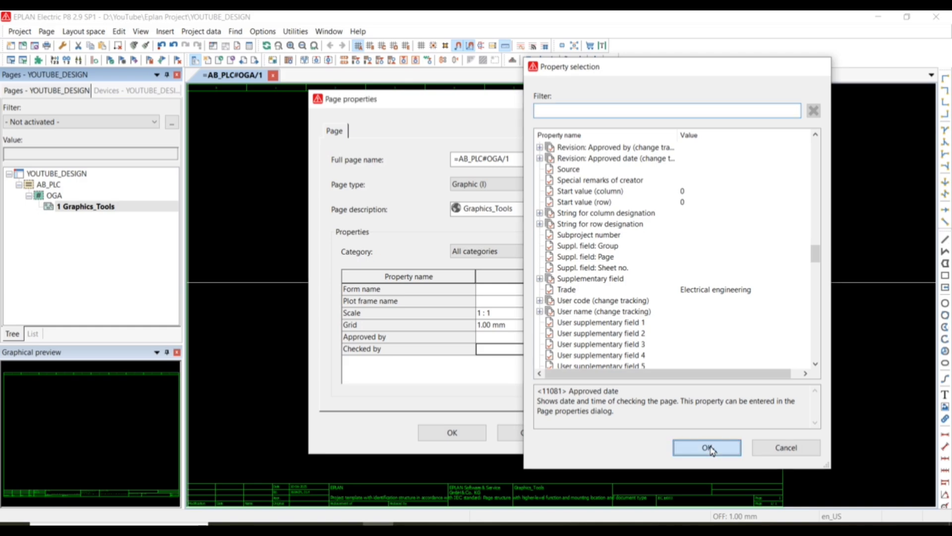
pyautogui.click(686, 454)
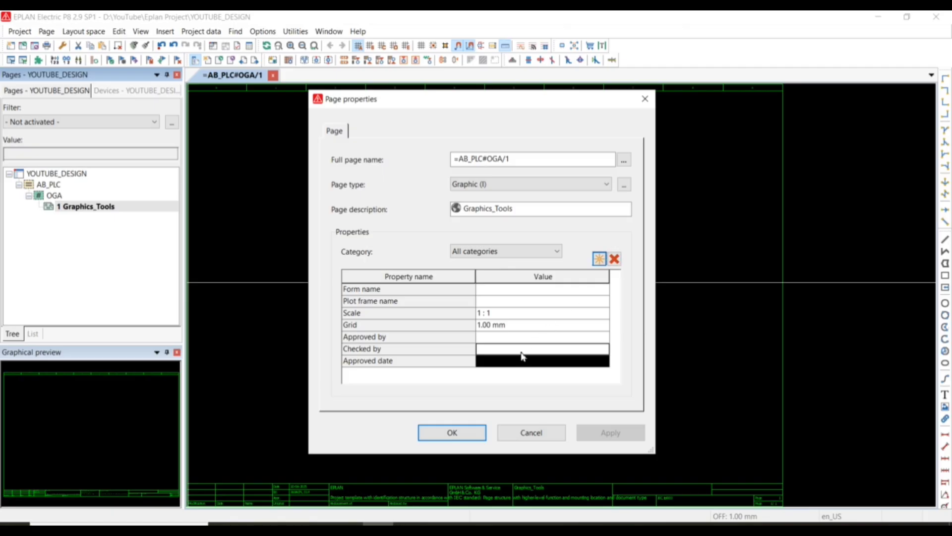
# Consult the PAGE slide in PowerPoint, return to EPLAN, and review the structure identifiers in the page's full name.
pyautogui.click(343, 525)
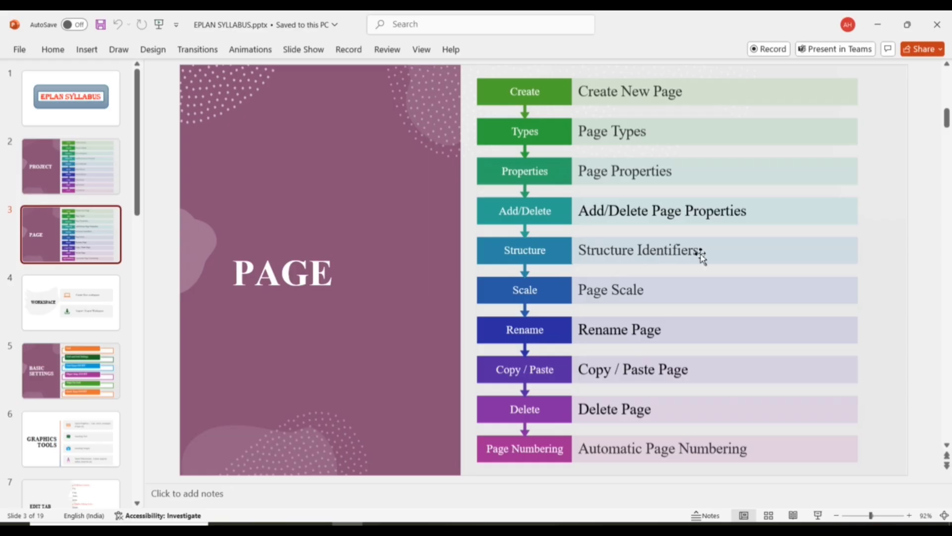
pyautogui.click(344, 525)
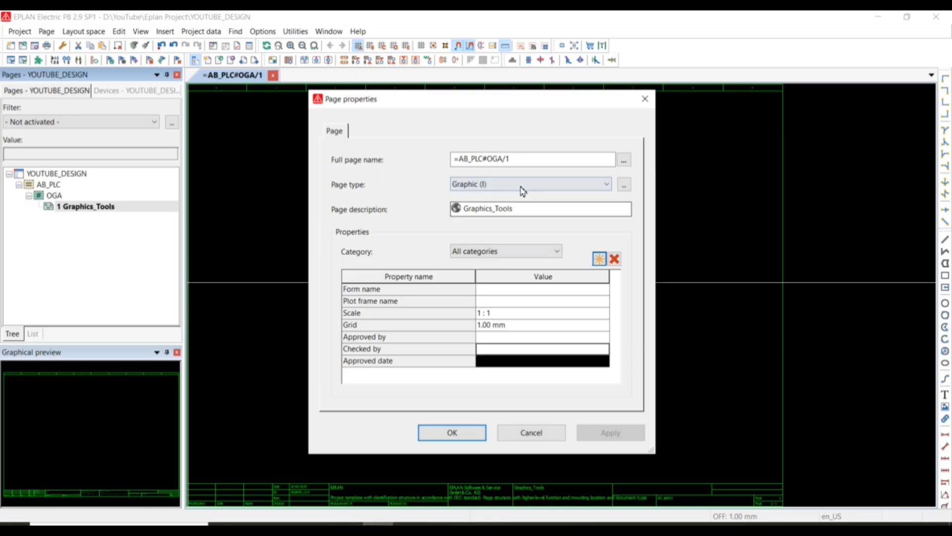
pyautogui.click(624, 159)
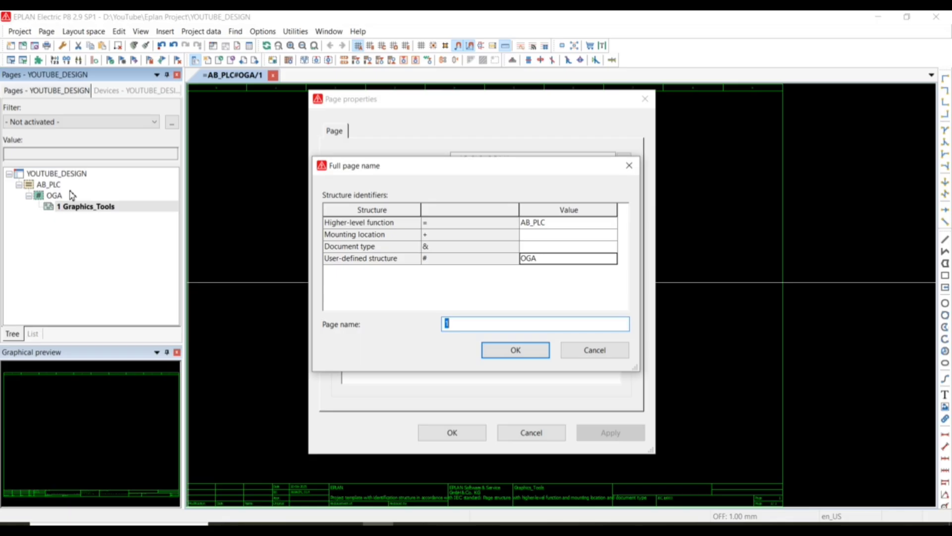
pyautogui.click(535, 353)
# Consult the PAGE slide in PowerPoint again, return to EPLAN, and confirm the page properties of Graphics_Tools.
pyautogui.click(333, 524)
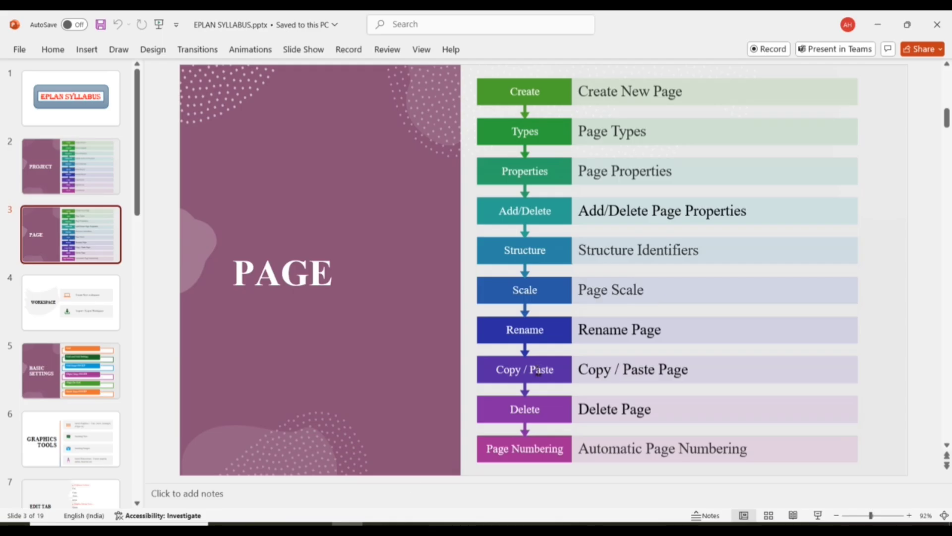
pyautogui.click(378, 524)
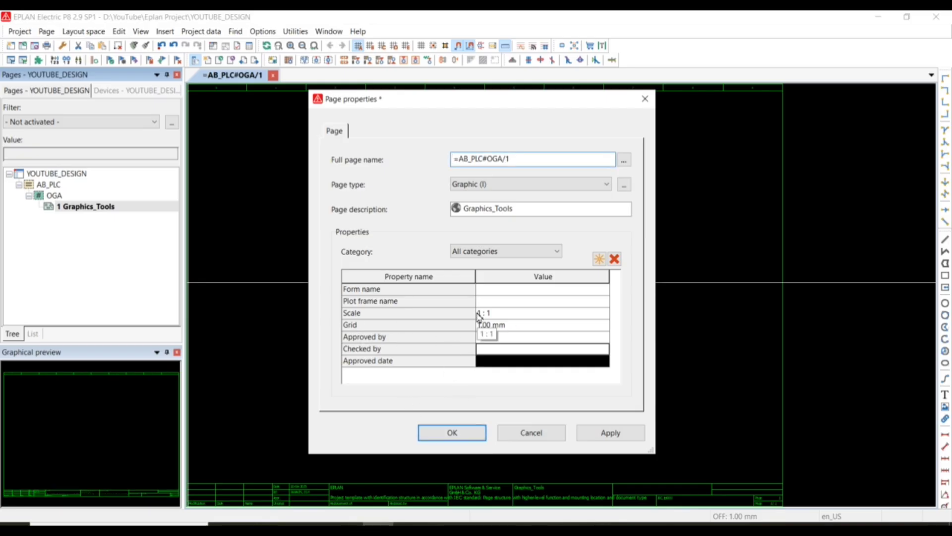
pyautogui.click(455, 434)
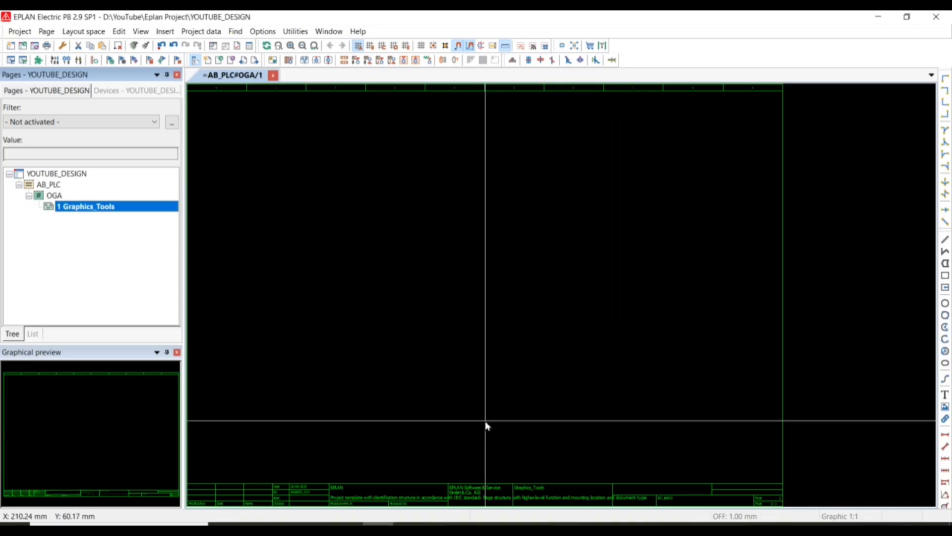
# Select grid C with 4 mm spacing and turn on the grid display and snap to grid.
pyautogui.scroll(1, 460, 413)
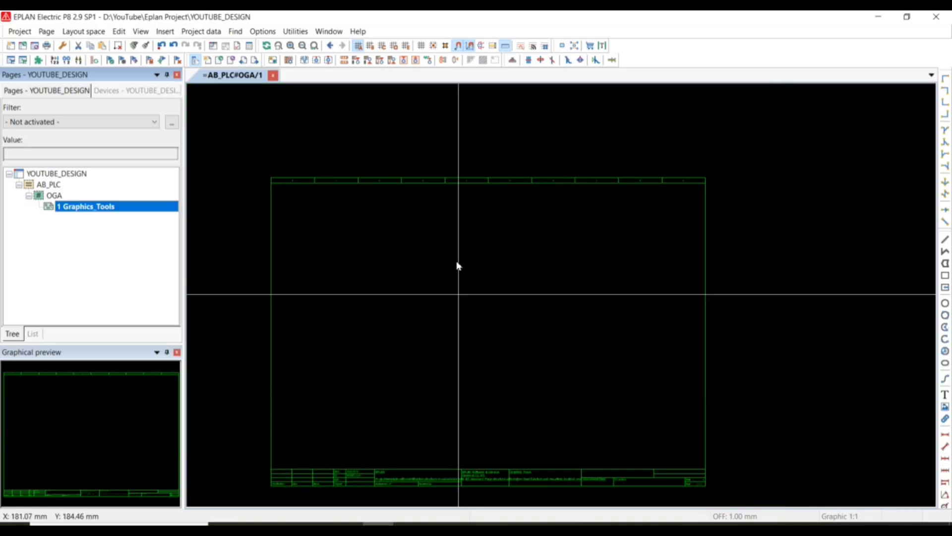
pyautogui.click(382, 45)
pyautogui.click(421, 45)
pyautogui.click(433, 45)
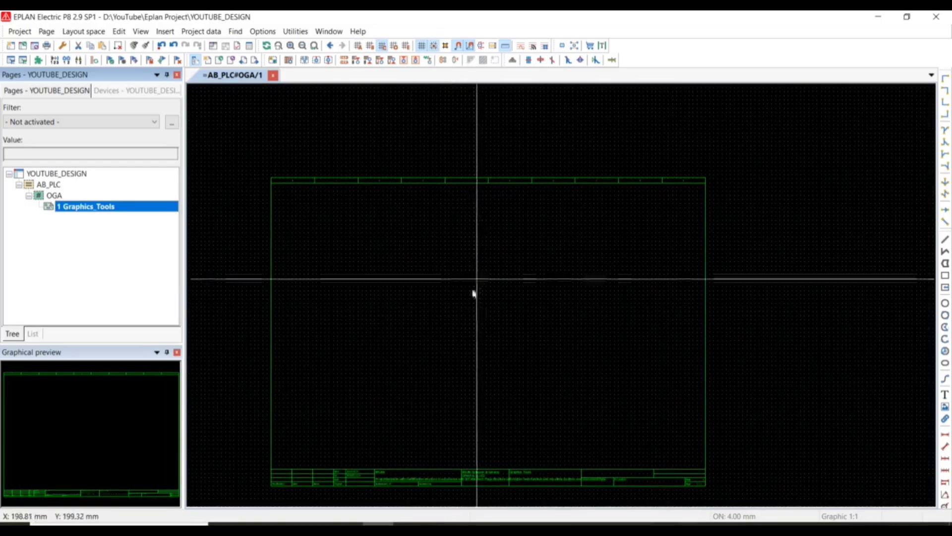
# Place a linear dimension across the full width of the plot frame, from its left edge to its right edge.
pyautogui.scroll(-1, 431, 318)
pyautogui.moveTo(431, 318); pyautogui.dragTo(474, 278, button='middle')
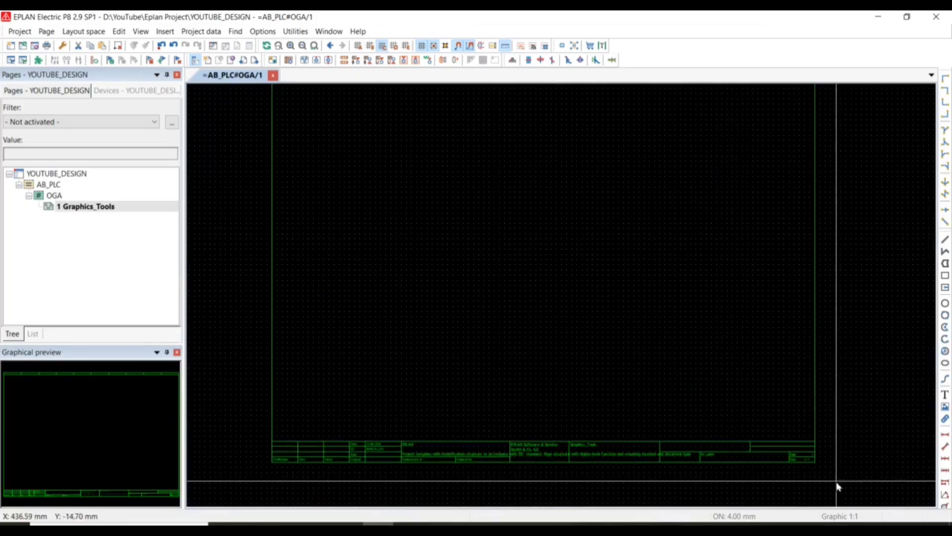
pyautogui.scroll(-1, 838, 461)
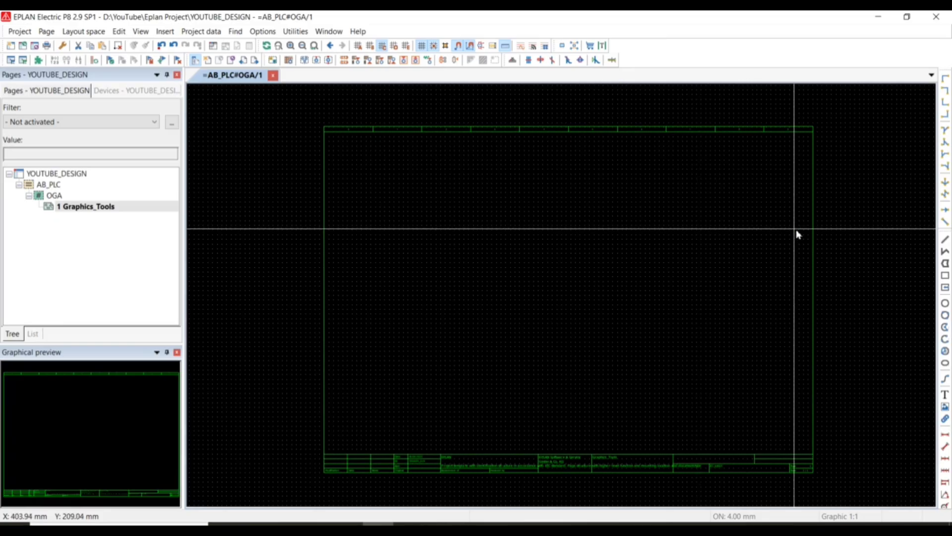
pyautogui.click(945, 435)
pyautogui.scroll(3, 341, 229)
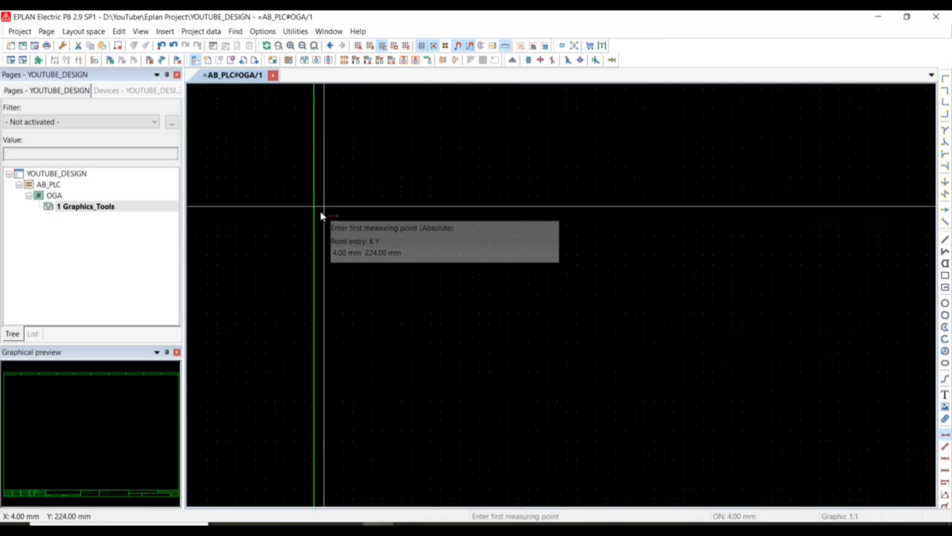
pyautogui.click(315, 217)
pyautogui.scroll(-3, 516, 238)
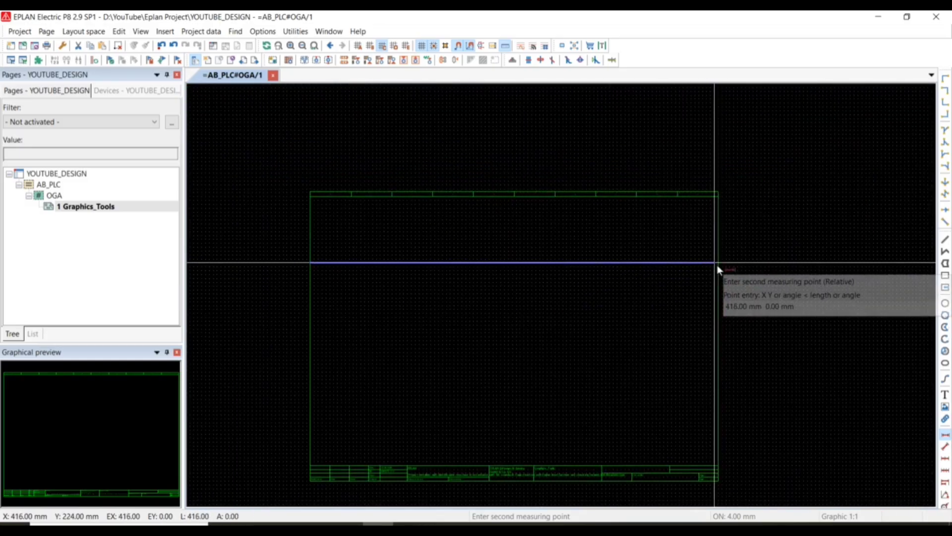
pyautogui.click(719, 264)
pyautogui.click(712, 287)
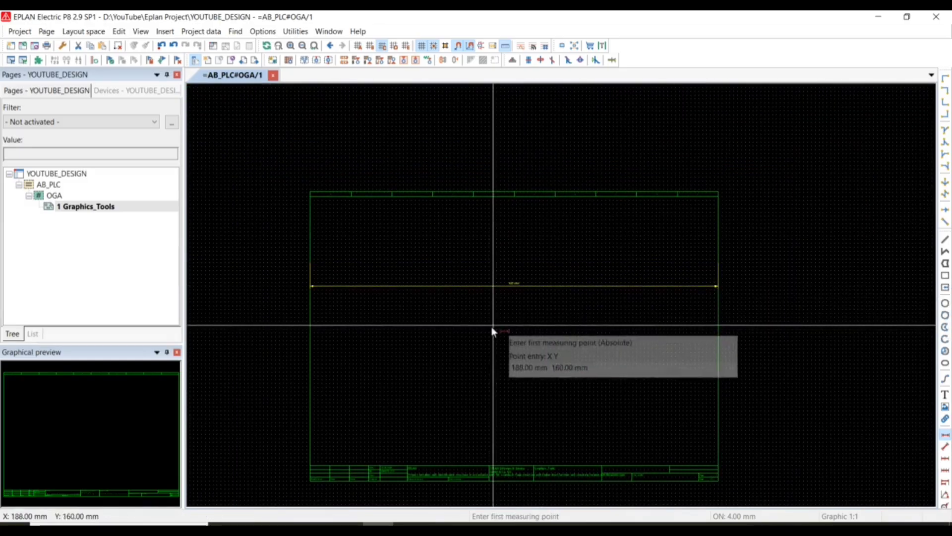
# Place a vertical linear dimension for the plot frame's height near its right edge, from the header row to the bottom border.
pyautogui.scroll(4, 495, 285)
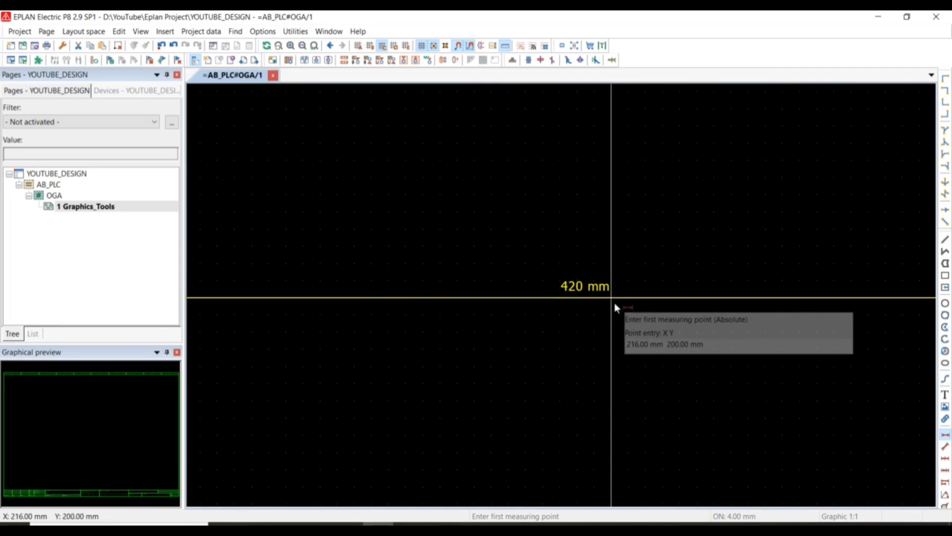
pyautogui.scroll(-4, 615, 304)
pyautogui.moveTo(599, 347); pyautogui.dragTo(406, 296, button='middle')
pyautogui.scroll(3, 620, 154)
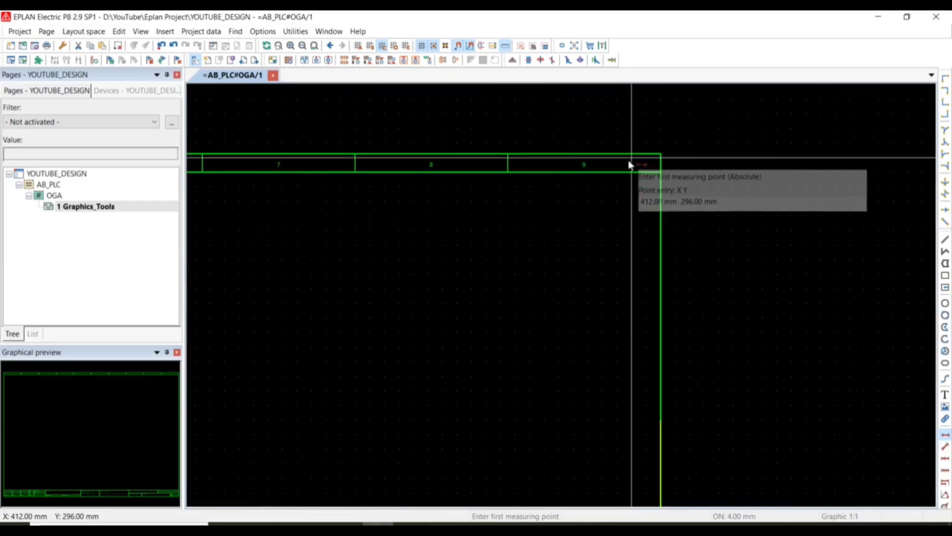
pyautogui.click(619, 155)
pyautogui.scroll(-3, 611, 276)
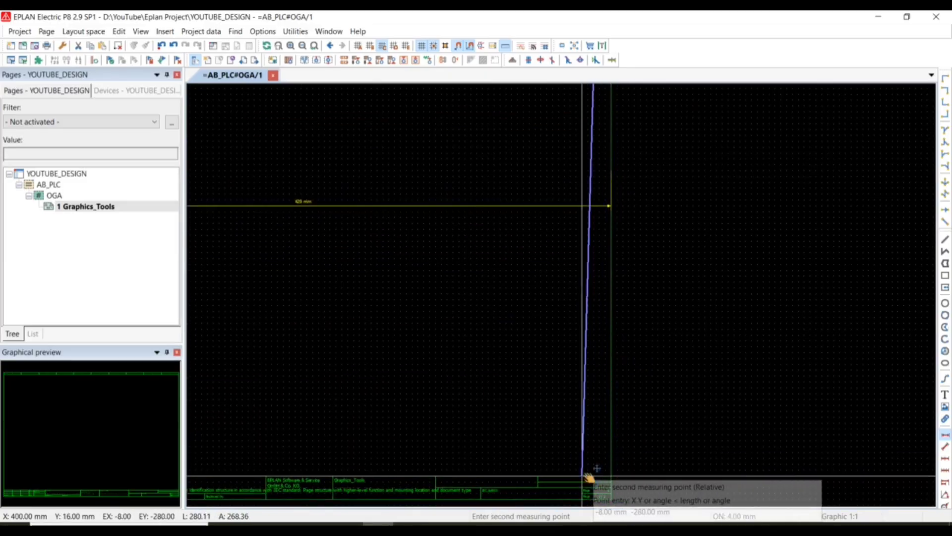
pyautogui.scroll(2, 590, 494)
pyautogui.scroll(2, 594, 372)
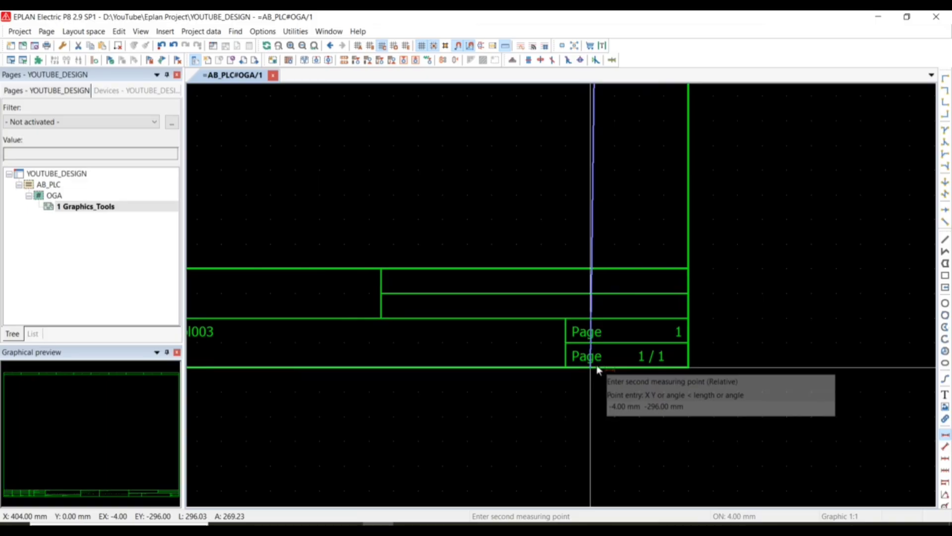
pyautogui.click(514, 368)
pyautogui.scroll(-2, 546, 292)
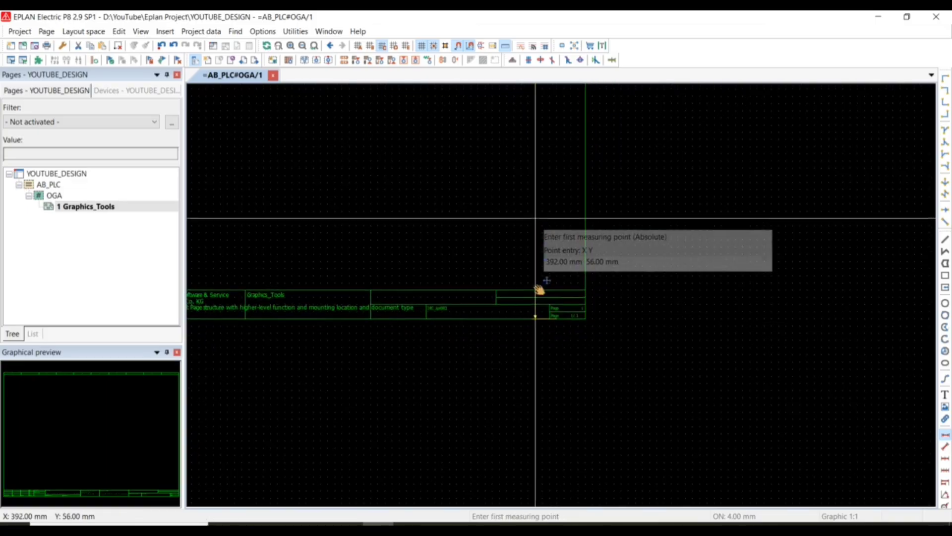
# Examine the height dimension's text and upper end at the frame's header row, and view both dimensions on the whole page.
pyautogui.scroll(4, 546, 282)
pyautogui.scroll(2, 546, 246)
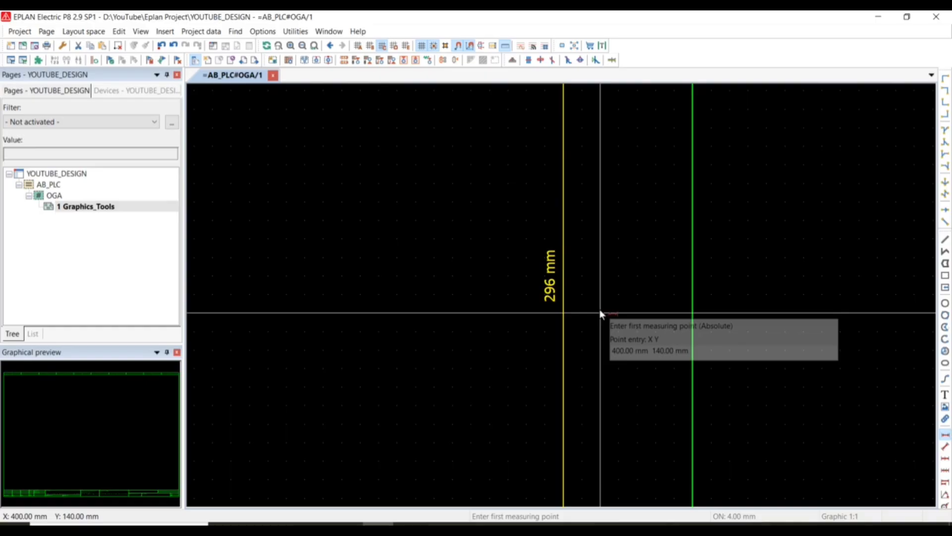
pyautogui.scroll(-3, 600, 312)
pyautogui.moveTo(602, 233); pyautogui.dragTo(593, 434, button='middle')
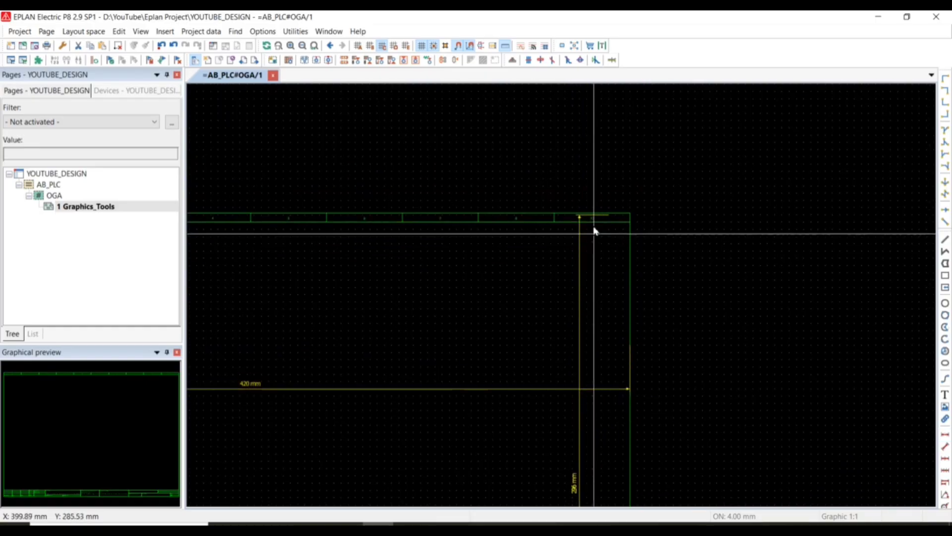
pyautogui.moveTo(593, 217); pyautogui.dragTo(595, 368, button='middle')
pyautogui.scroll(2, 594, 366)
pyautogui.scroll(5, 595, 357)
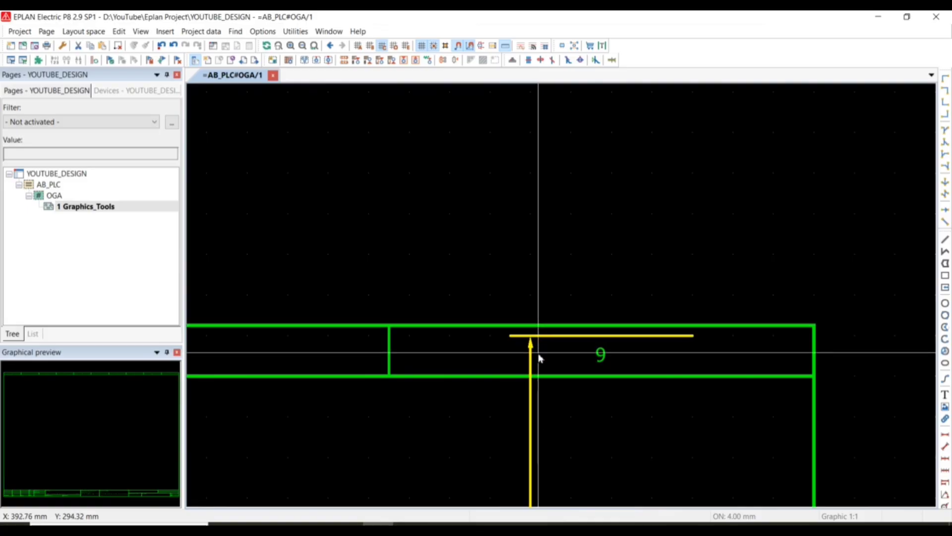
pyautogui.scroll(-3, 543, 357)
pyautogui.scroll(-4, 575, 439)
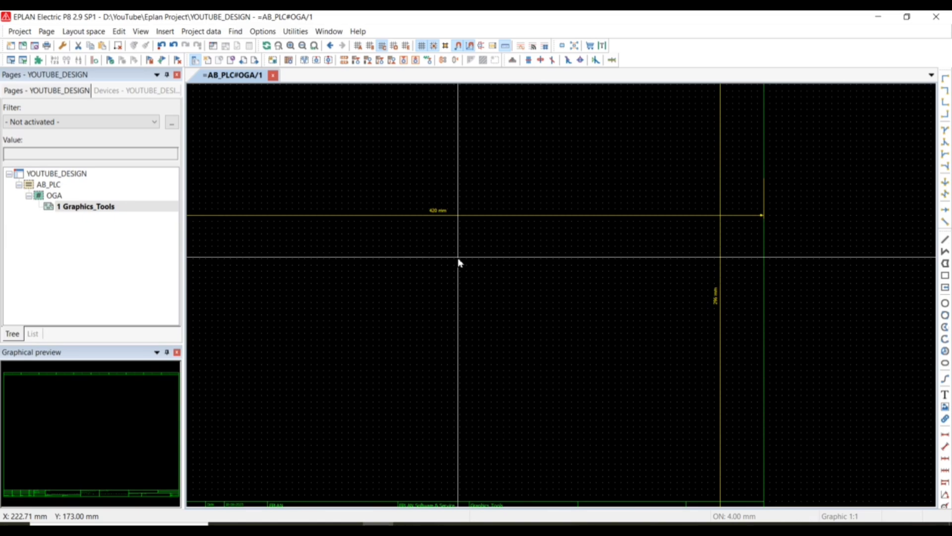
pyautogui.scroll(-2, 705, 323)
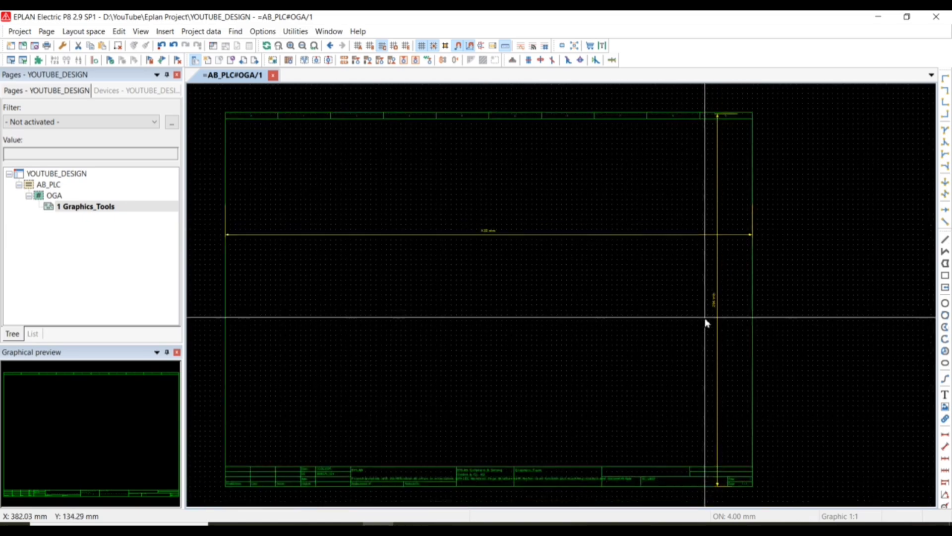
pyautogui.scroll(-1, 707, 323)
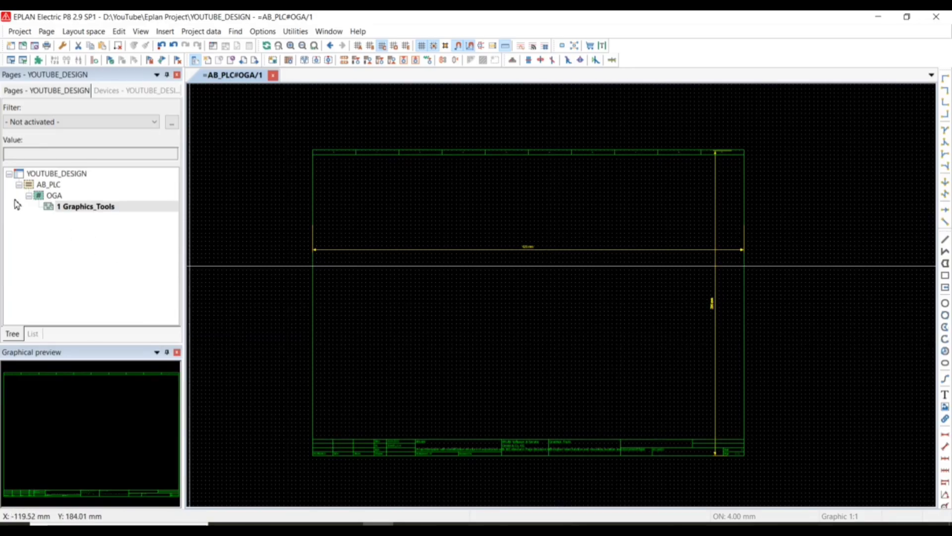
# Set the Graphics_Tools page's scale to 1 : 2 in its page properties.
pyautogui.click(75, 212)
pyautogui.rightClick(75, 212)
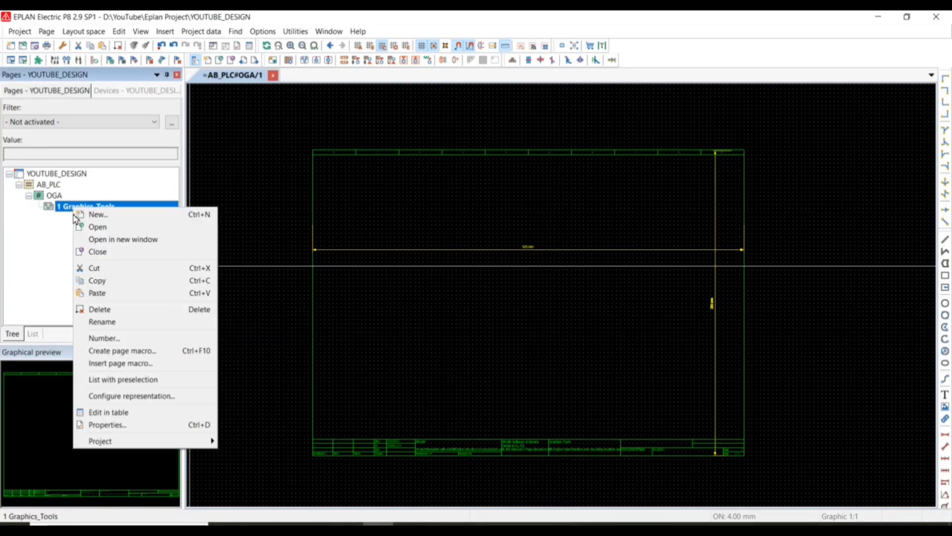
pyautogui.click(108, 425)
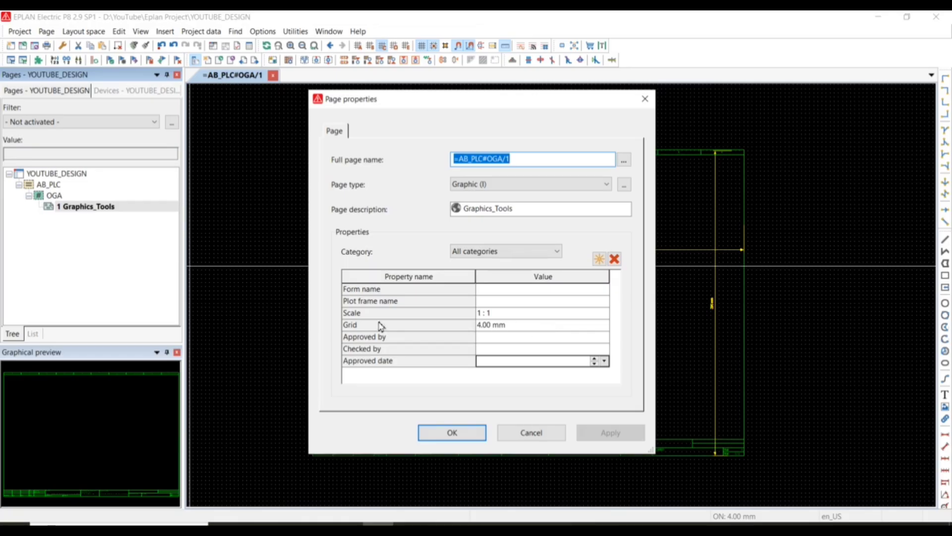
pyautogui.click(498, 313)
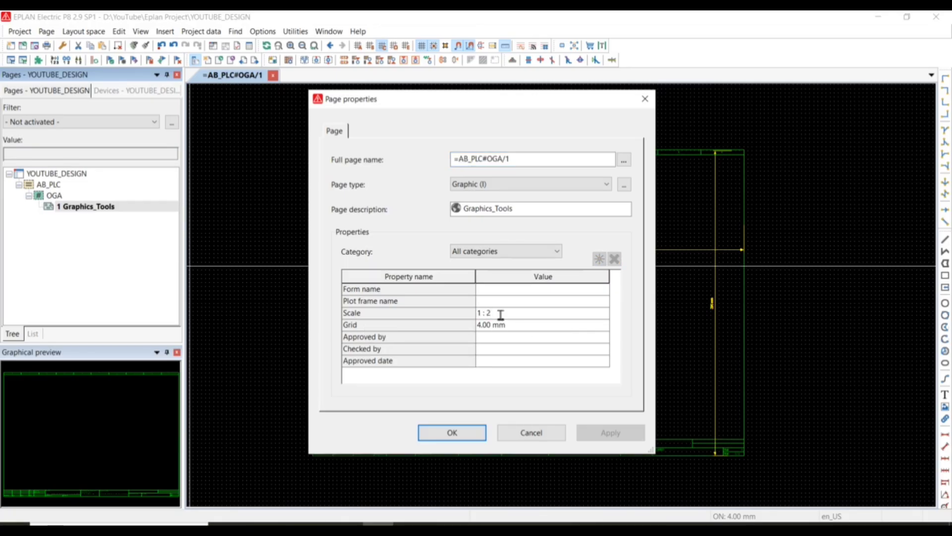
pyautogui.click(451, 434)
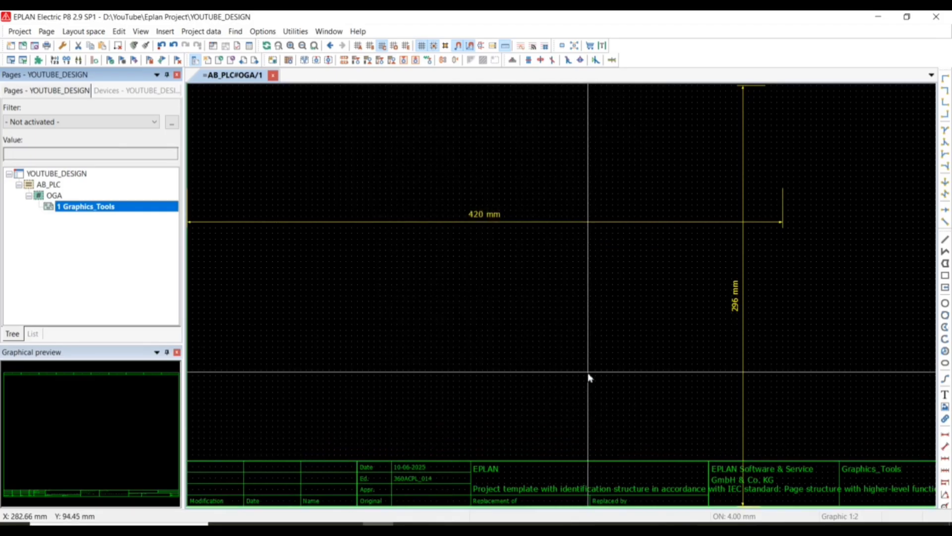
# Place a linear dimension across the full width of the rescaled plot frame, above the existing width dimension.
pyautogui.scroll(-4, 590, 378)
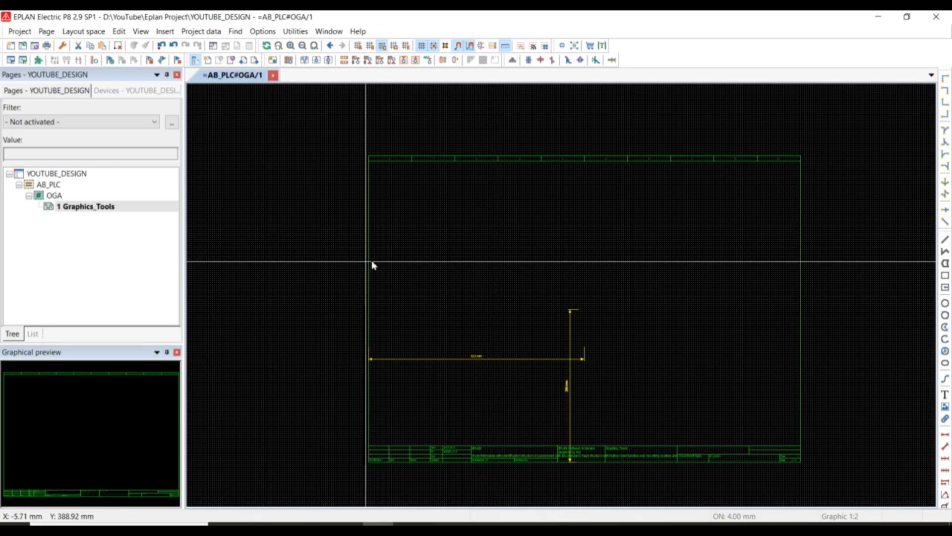
pyautogui.scroll(-1, 392, 262)
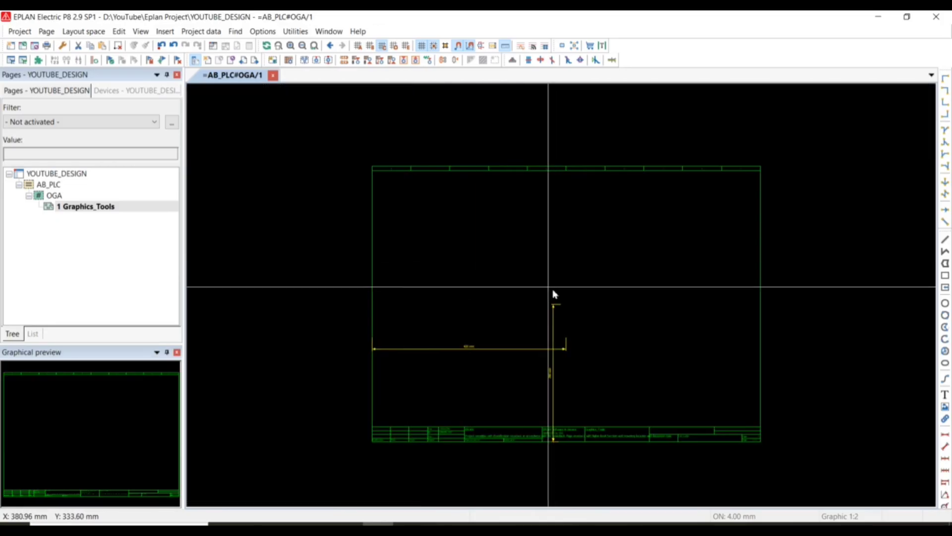
pyautogui.scroll(2, 552, 293)
pyautogui.scroll(-1, 849, 327)
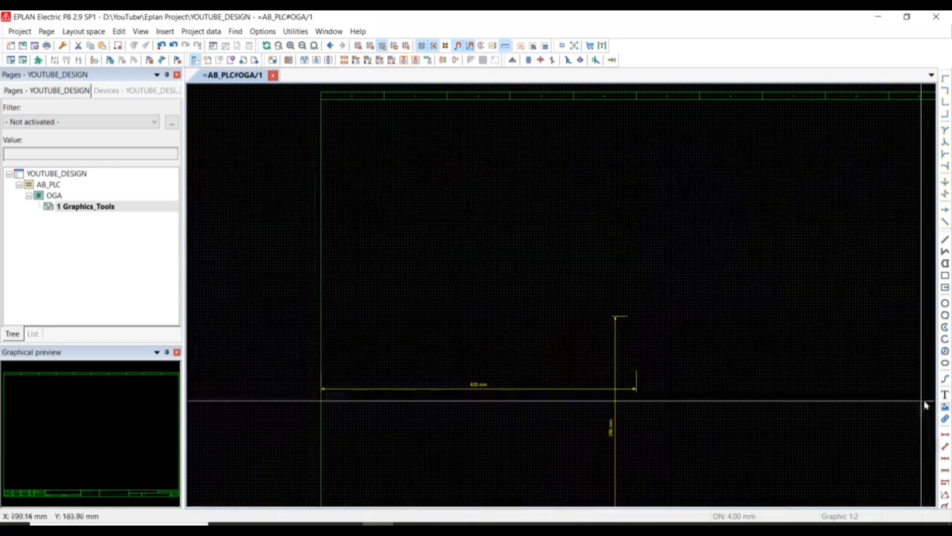
pyautogui.click(946, 436)
pyautogui.scroll(-1, 701, 404)
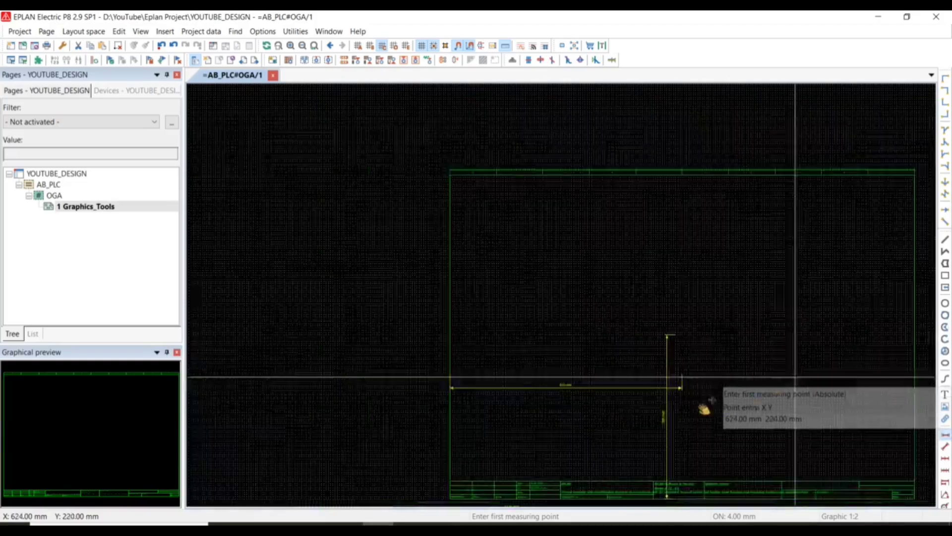
pyautogui.scroll(1, 319, 259)
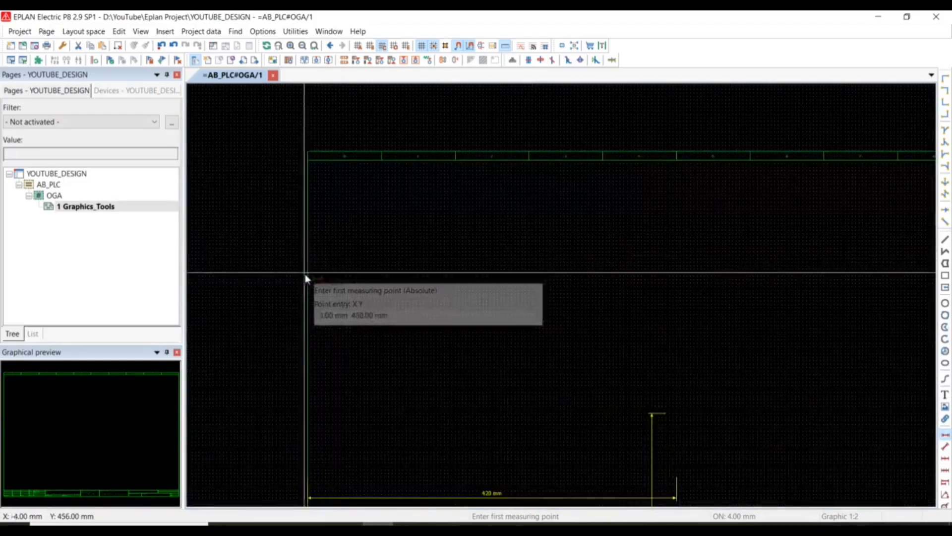
pyautogui.scroll(2, 308, 275)
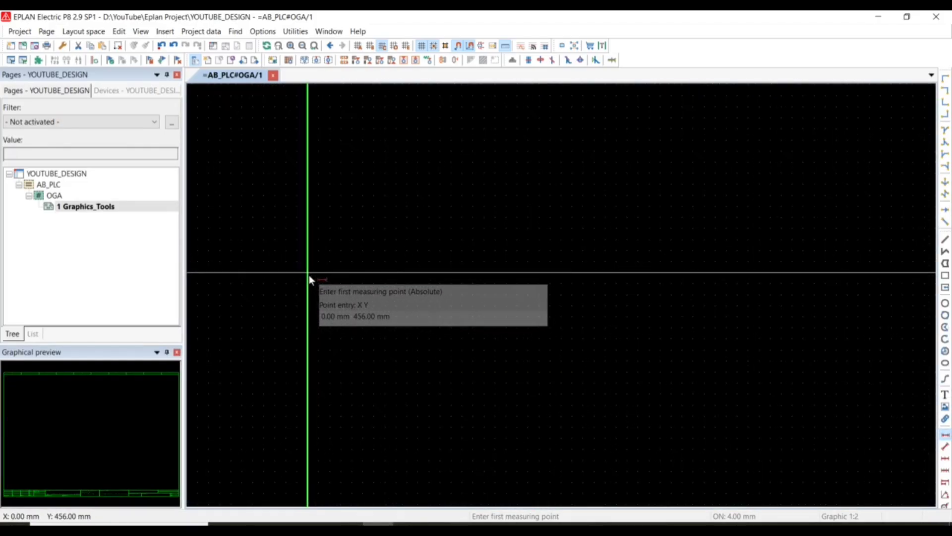
pyautogui.click(309, 275)
pyautogui.scroll(-1, 539, 286)
pyautogui.scroll(-1, 540, 287)
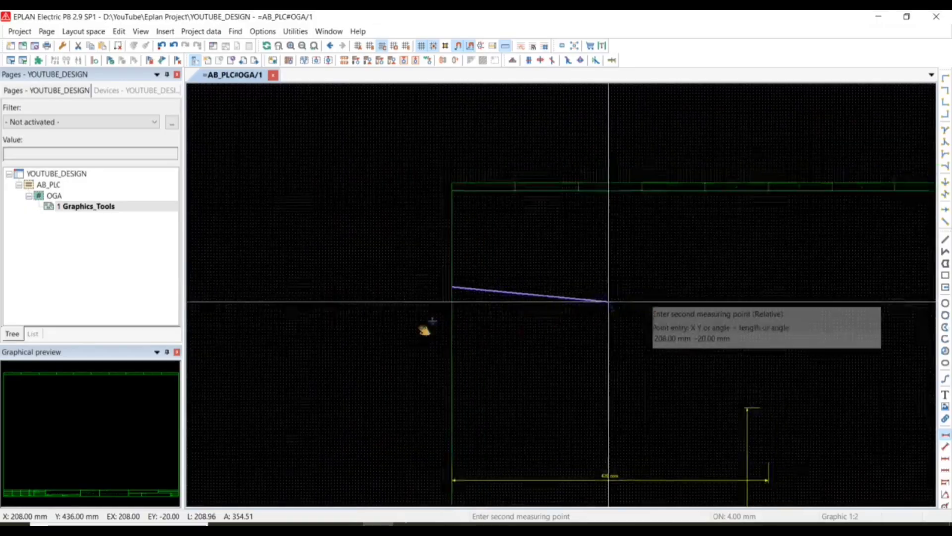
pyautogui.scroll(-1, 606, 298)
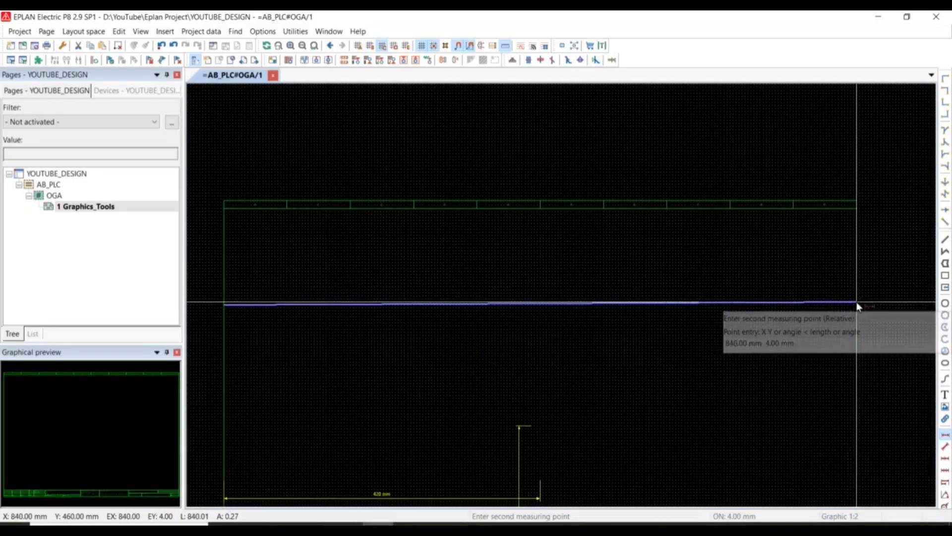
pyautogui.scroll(1, 859, 302)
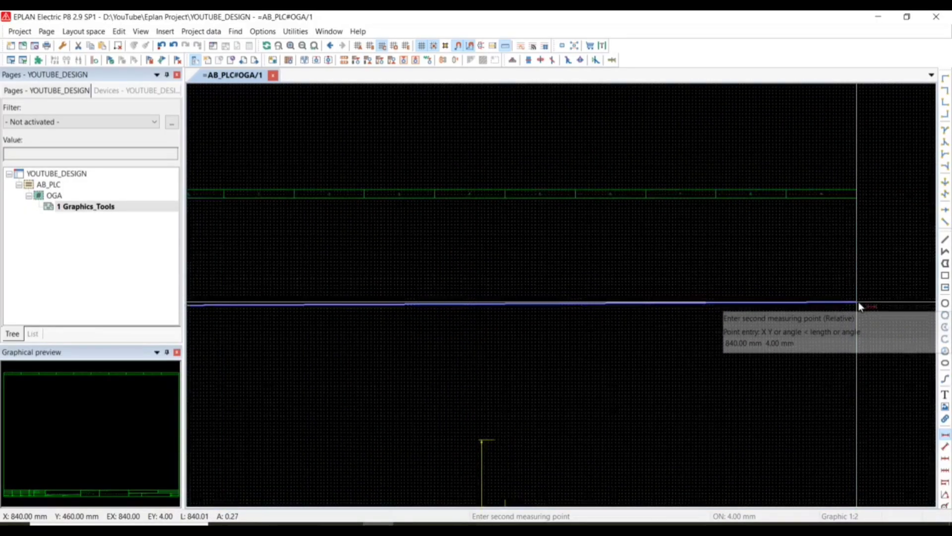
pyautogui.click(892, 306)
pyautogui.click(891, 358)
pyautogui.scroll(3, 541, 370)
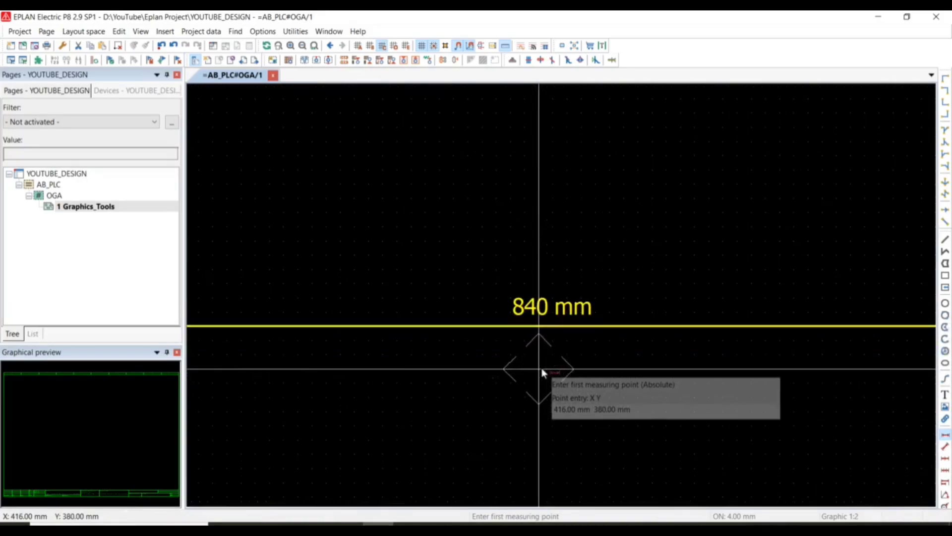
pyautogui.scroll(-5, 599, 367)
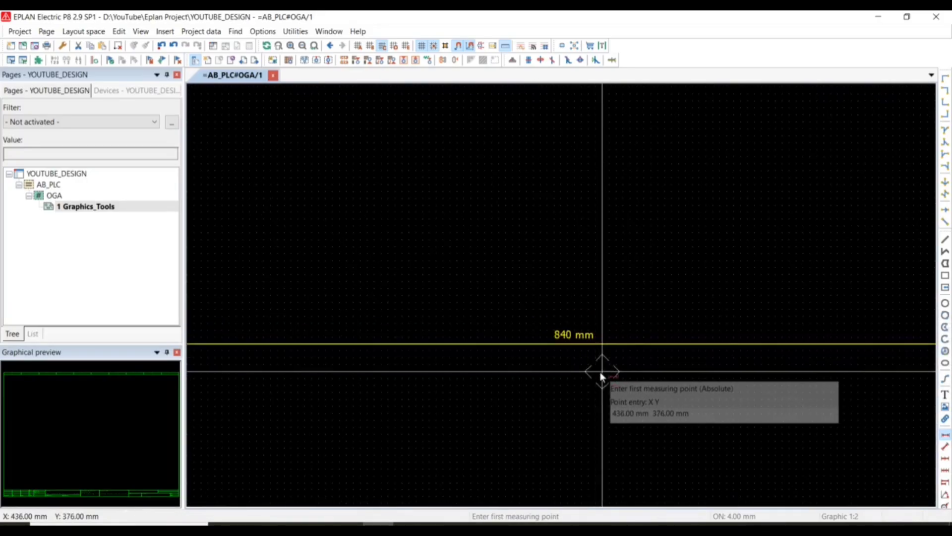
# Switch to the 1 mm grid and dimension the plot frame's height through column 9, from the header row's upper edge to the bottom border.
pyautogui.moveTo(693, 419)
pyautogui.mouseDown(button='middle')
pyautogui.moveTo(317, 323)
pyautogui.moveTo(310, 313)
pyautogui.mouseUp(button='middle')
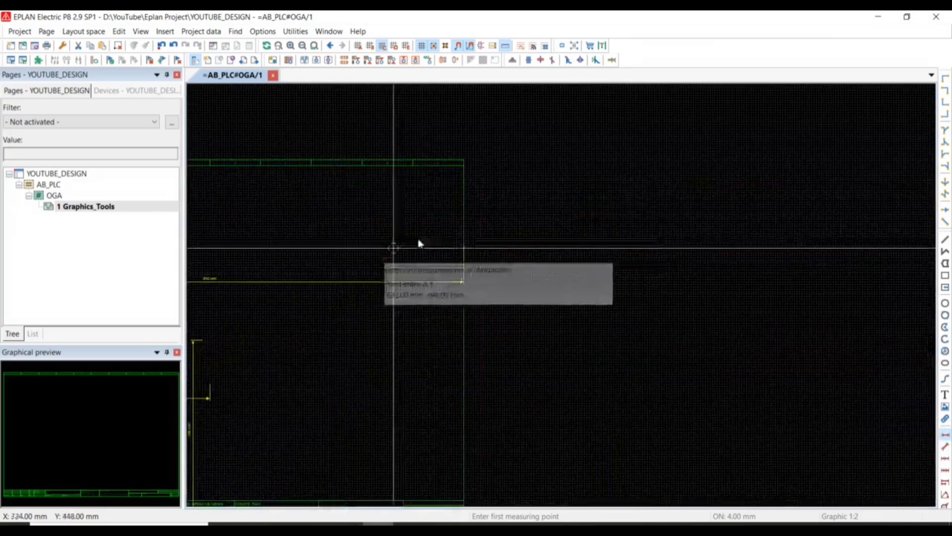
pyautogui.scroll(5, 454, 155)
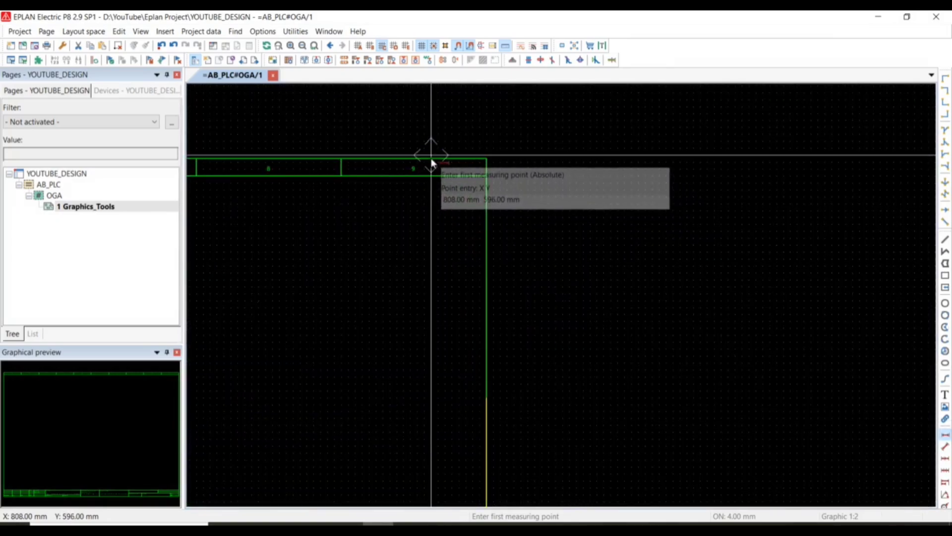
pyautogui.scroll(1, 429, 165)
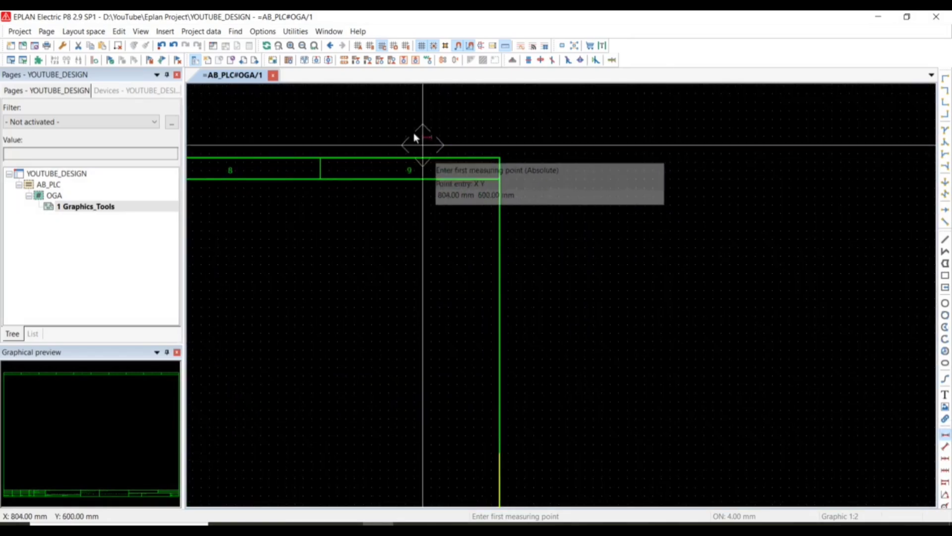
pyautogui.click(358, 45)
pyautogui.click(436, 159)
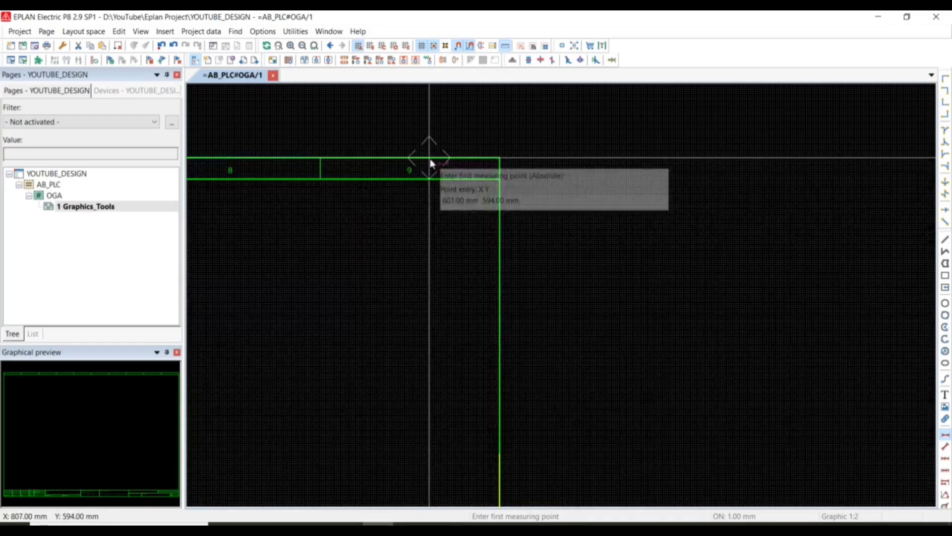
pyautogui.scroll(-2, 436, 282)
pyautogui.moveTo(443, 319); pyautogui.dragTo(427, 131, button='middle')
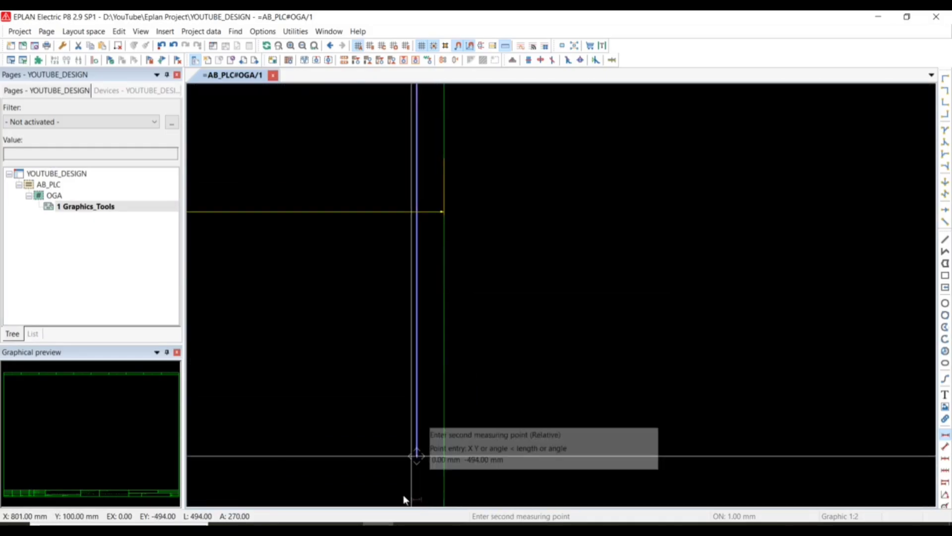
pyautogui.moveTo(423, 99); pyautogui.dragTo(393, 263, button='middle')
pyautogui.moveTo(361, 483); pyautogui.dragTo(392, 240, button='middle')
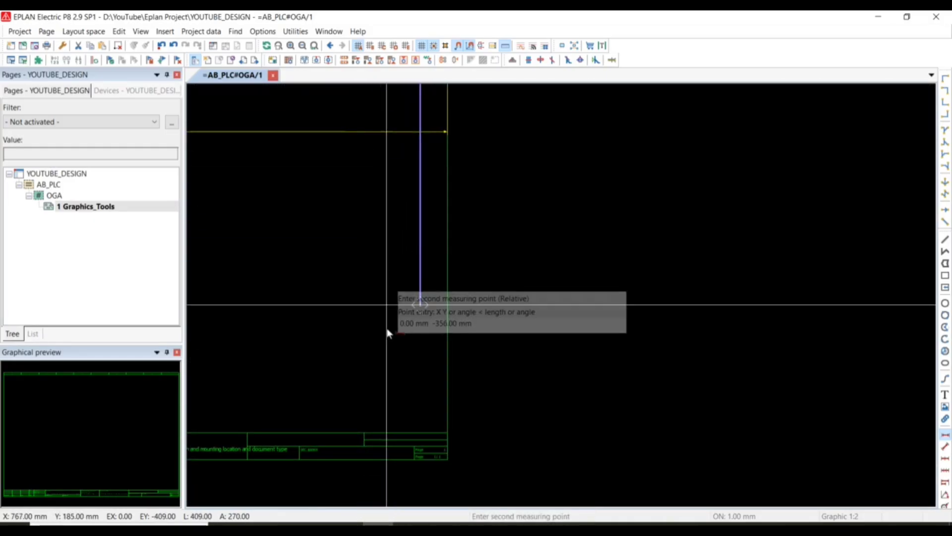
pyautogui.moveTo(393, 335); pyautogui.dragTo(405, 255, button='middle')
pyautogui.scroll(2, 432, 383)
pyautogui.scroll(2, 432, 383)
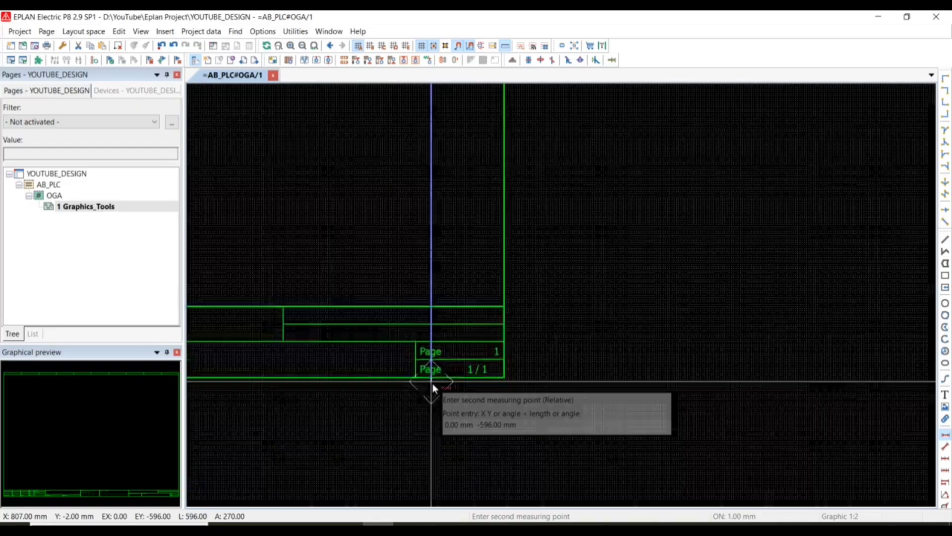
pyautogui.click(432, 383)
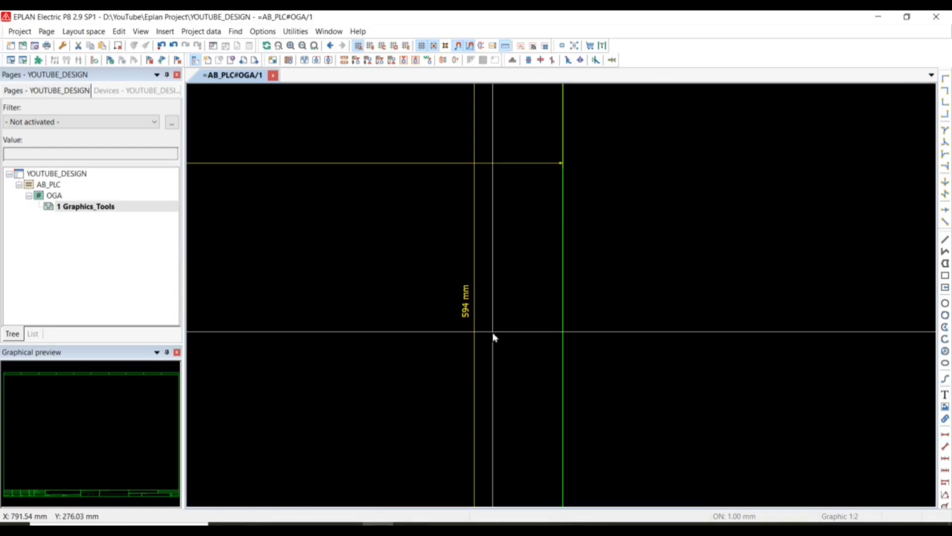
# Compare the old and new frame dimensions on the page, and switch to PowerPoint to check the PAGE slide of EPLAN SYLLABUS.
pyautogui.scroll(-6, 493, 337)
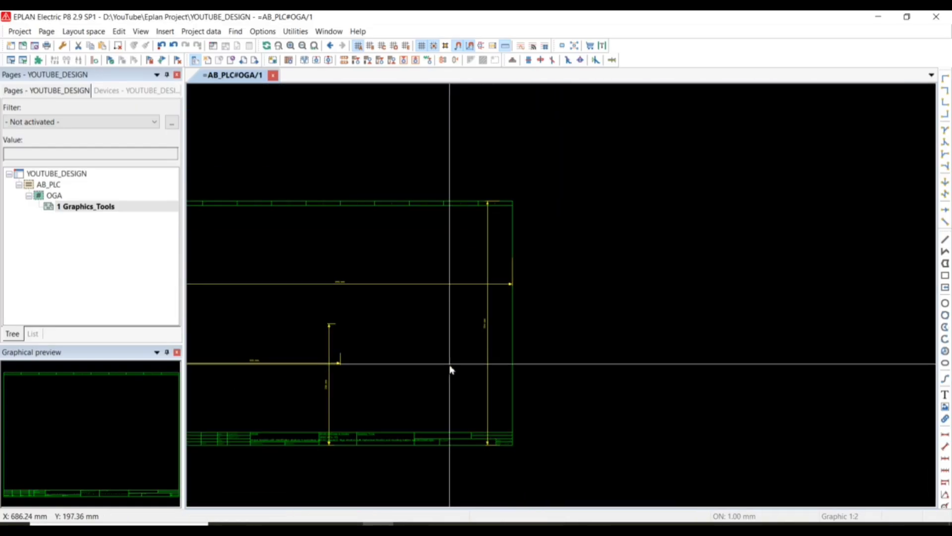
pyautogui.scroll(5, 370, 385)
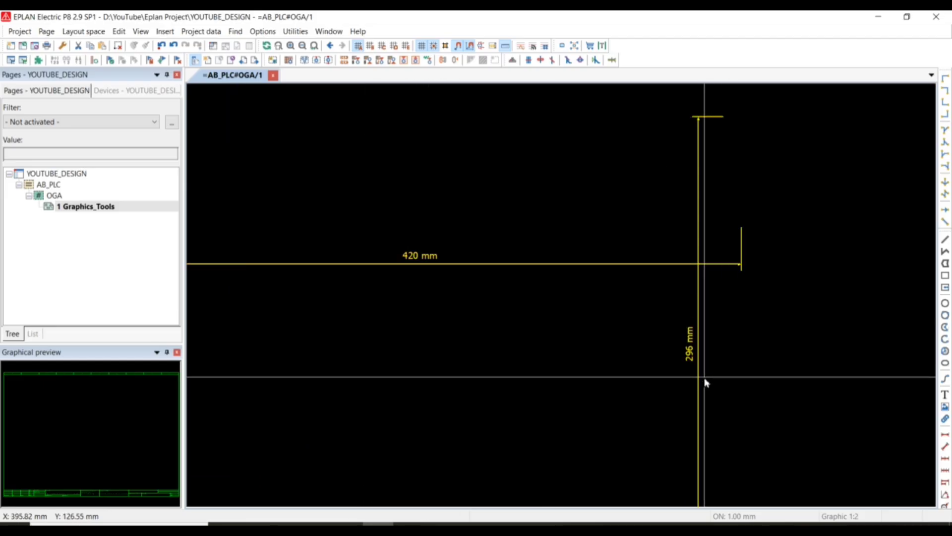
pyautogui.scroll(-3, 706, 383)
pyautogui.scroll(2, 461, 359)
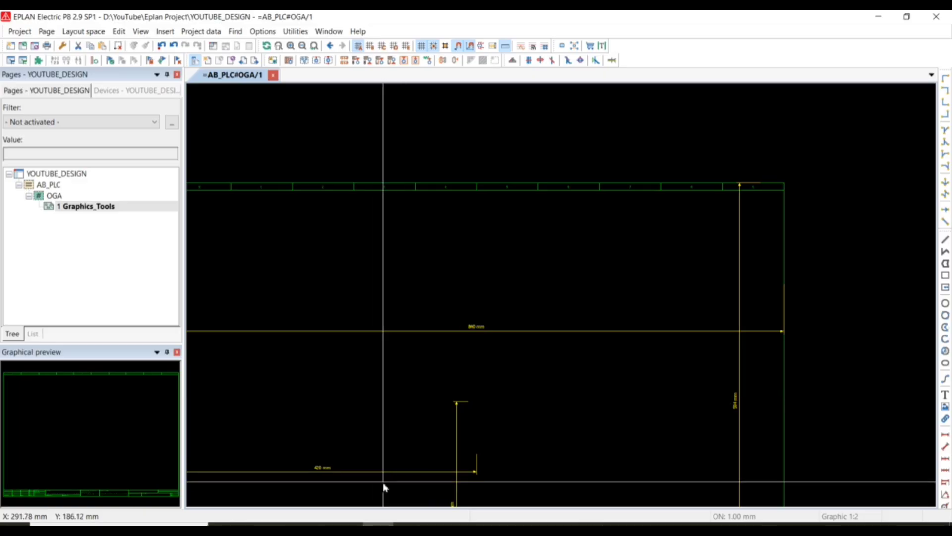
pyautogui.click(348, 527)
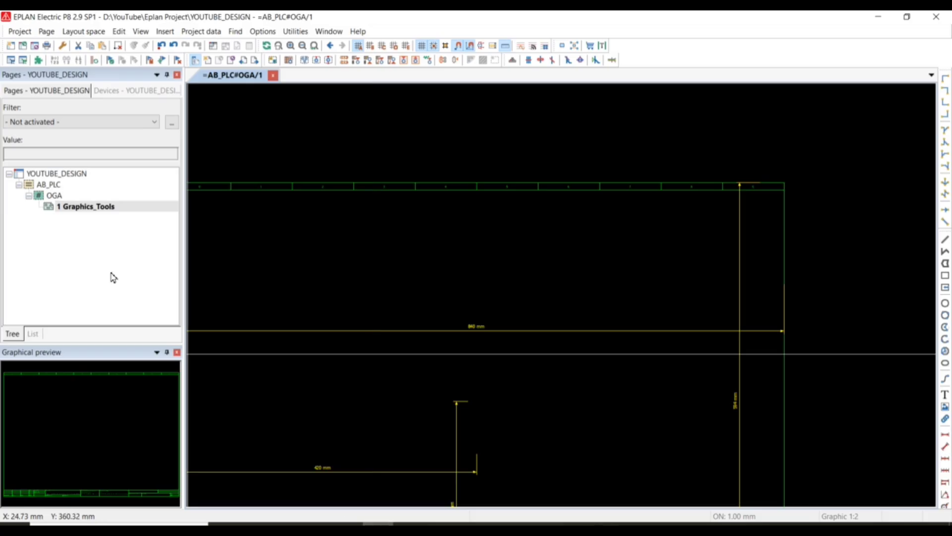
# Switch back to EPLAN and rename page 1 under OGA to 10.
pyautogui.rightClick(86, 206)
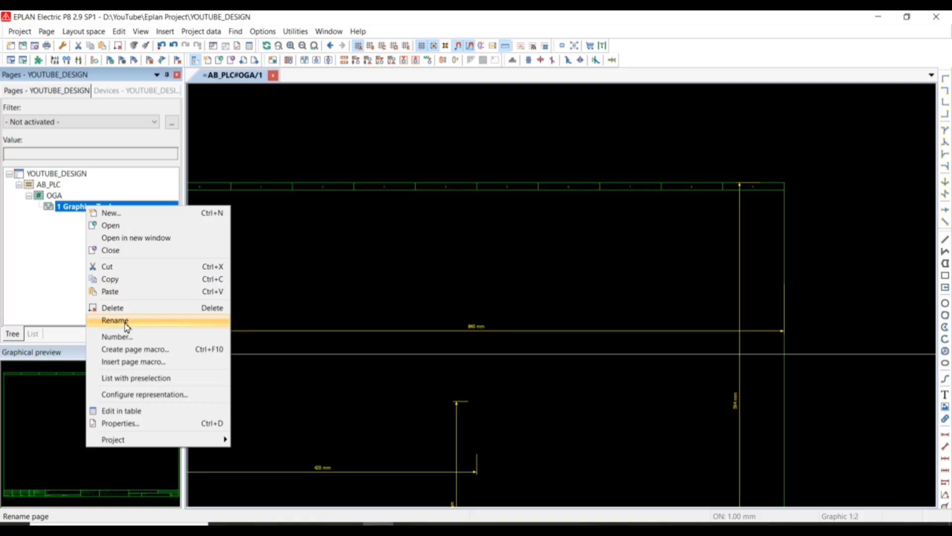
pyautogui.click(125, 321)
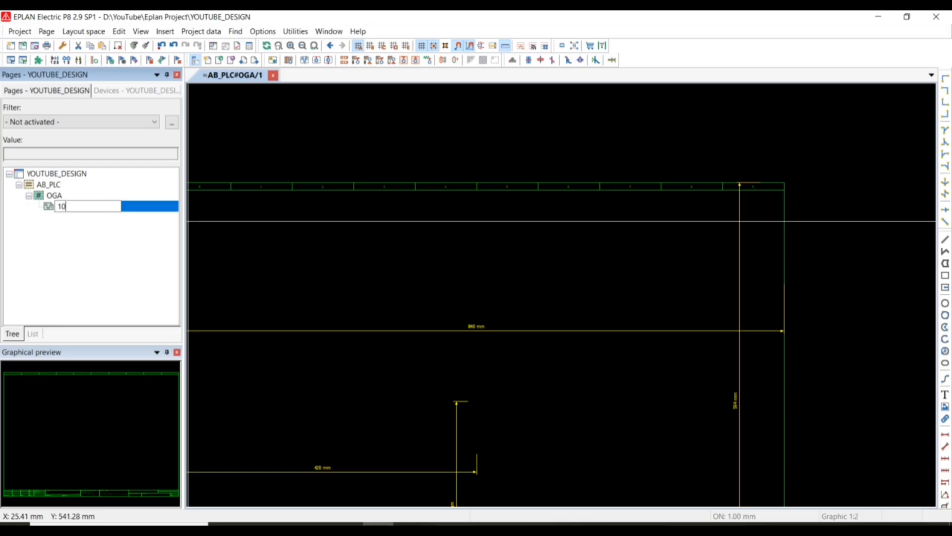
pyautogui.press('Return')
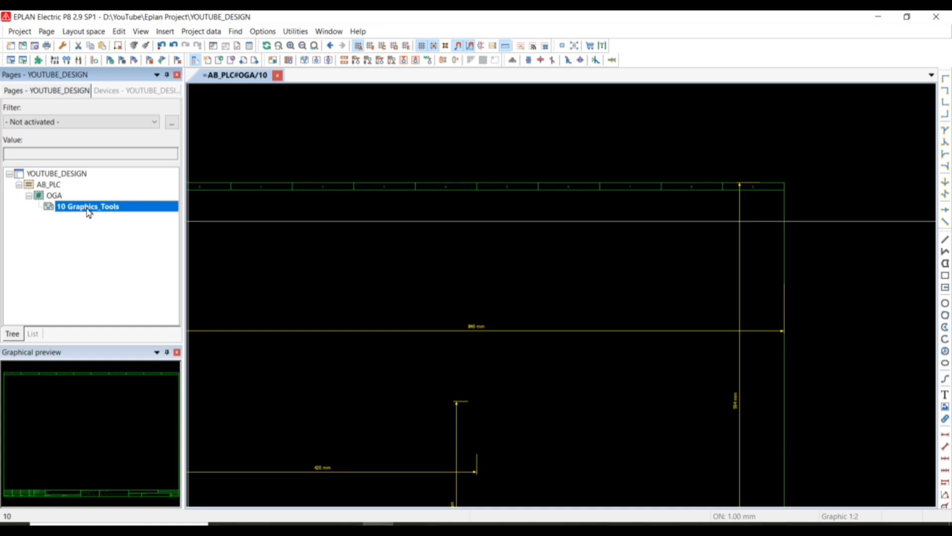
# Change the page description of page 10 to Graphics_Tools_10 in its page properties.
pyautogui.rightClick(139, 212)
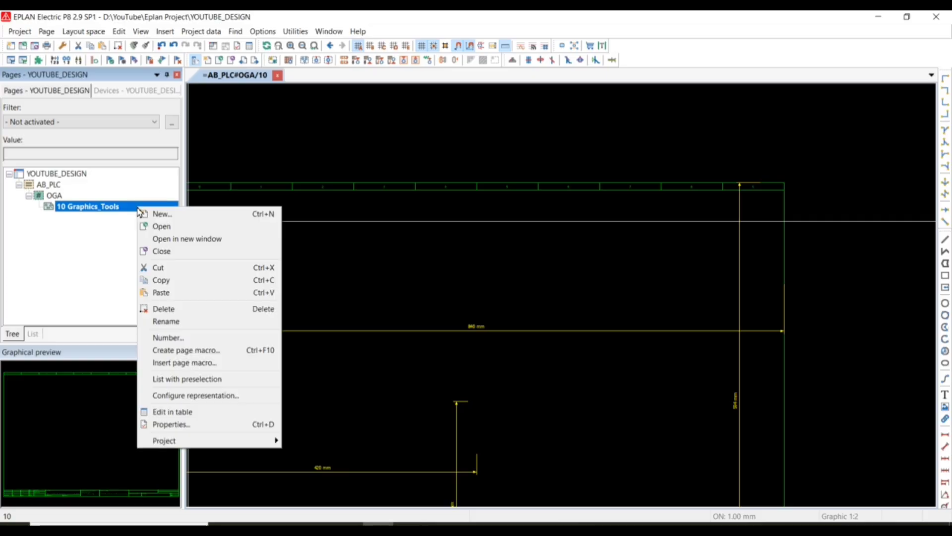
pyautogui.click(164, 430)
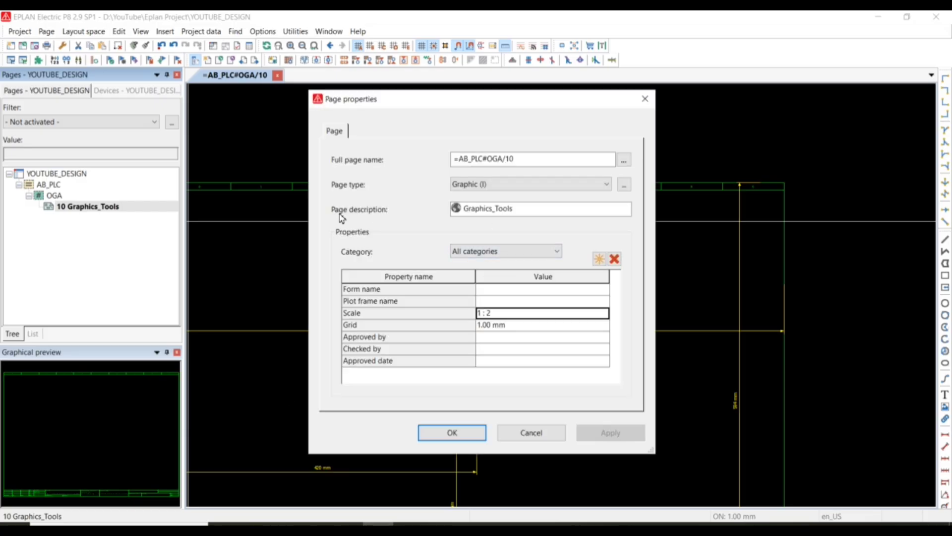
pyautogui.click(522, 214)
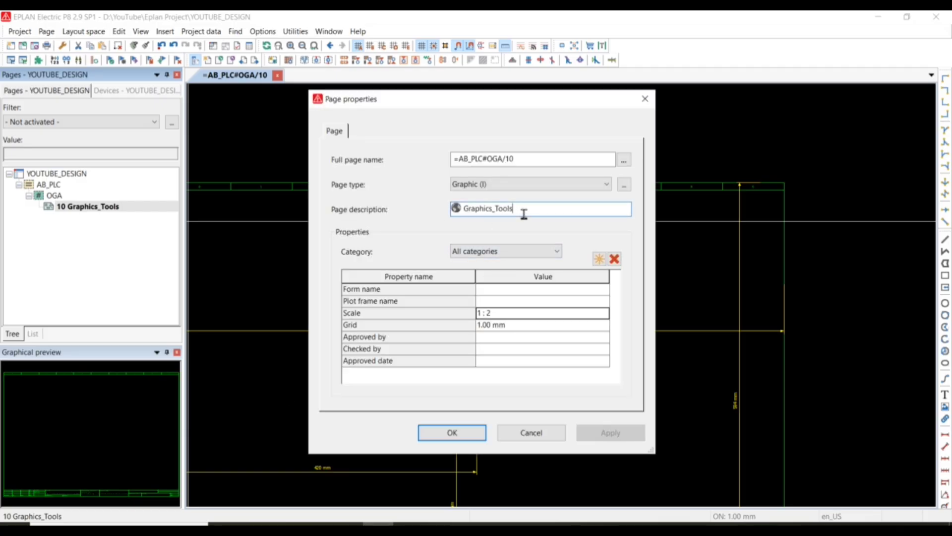
pyautogui.write('_')
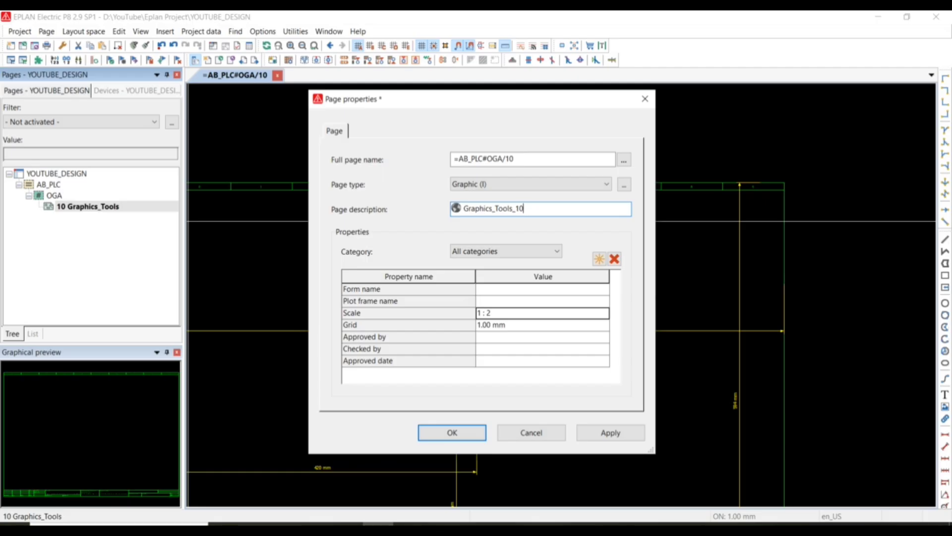
pyautogui.write('10')
pyautogui.click(450, 432)
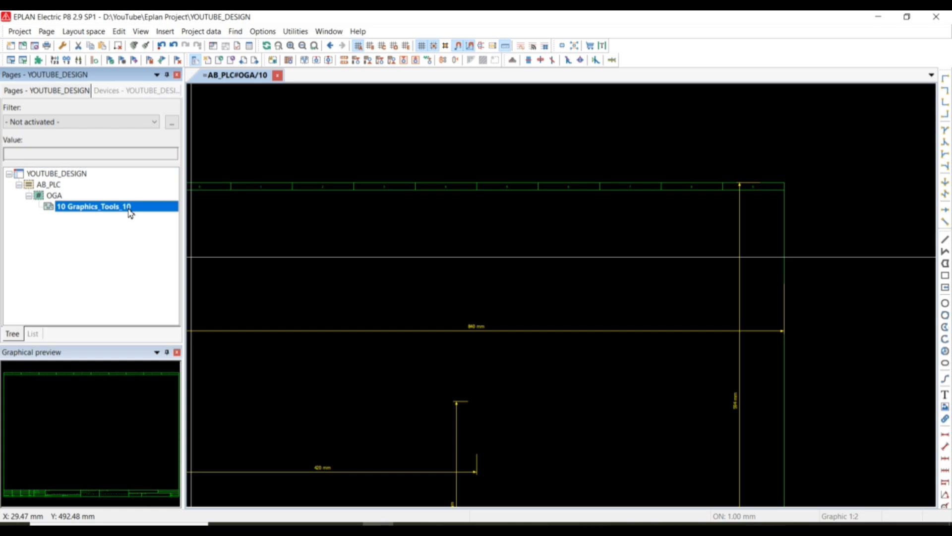
# Check the PAGE slide in PowerPoint, switch back to EPLAN, and copy page 10 into OGA as page 11 with automatic page naming.
pyautogui.click(347, 524)
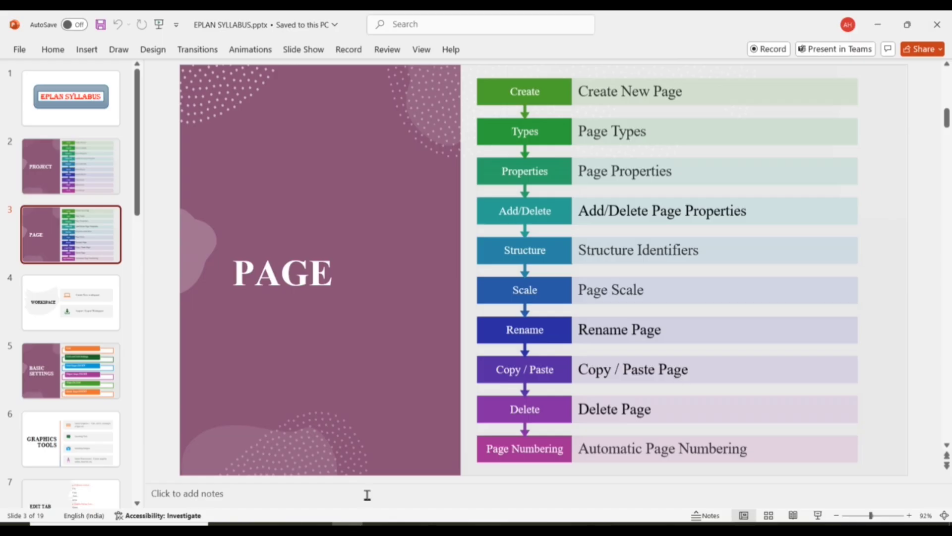
pyautogui.click(378, 524)
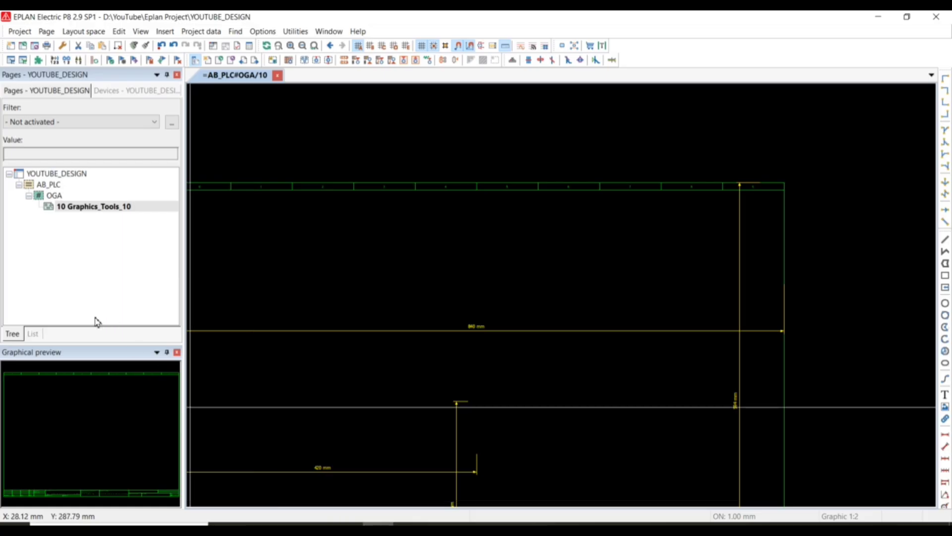
pyautogui.rightClick(73, 207)
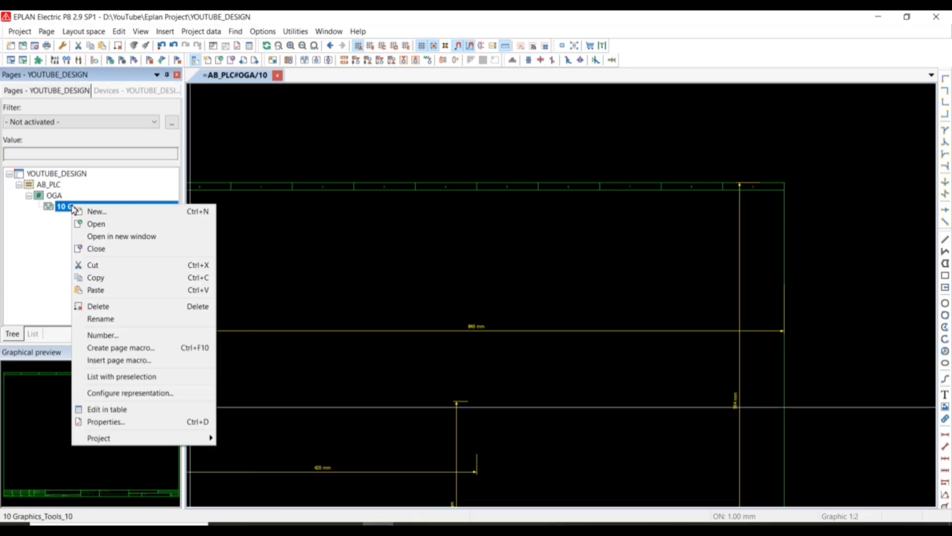
pyautogui.click(103, 283)
pyautogui.click(54, 196)
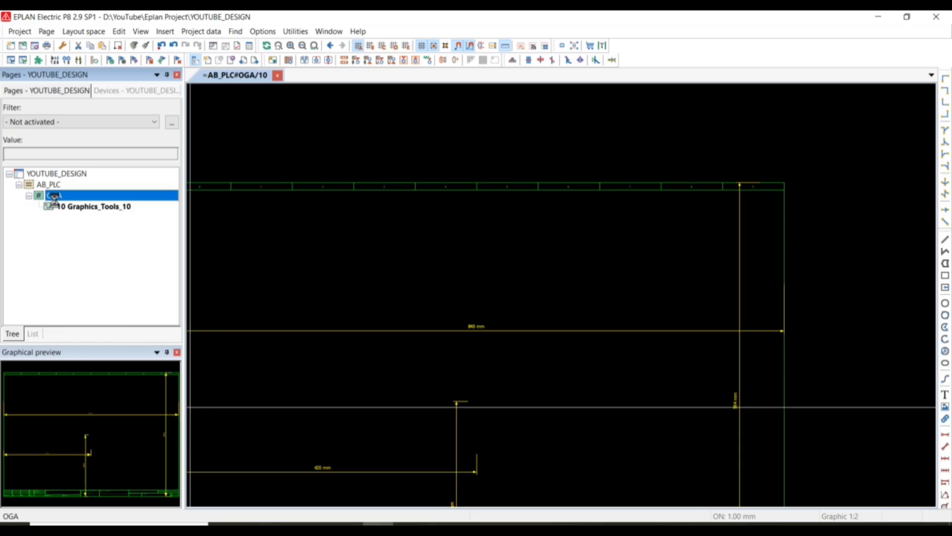
pyautogui.rightClick(54, 197)
pyautogui.click(89, 283)
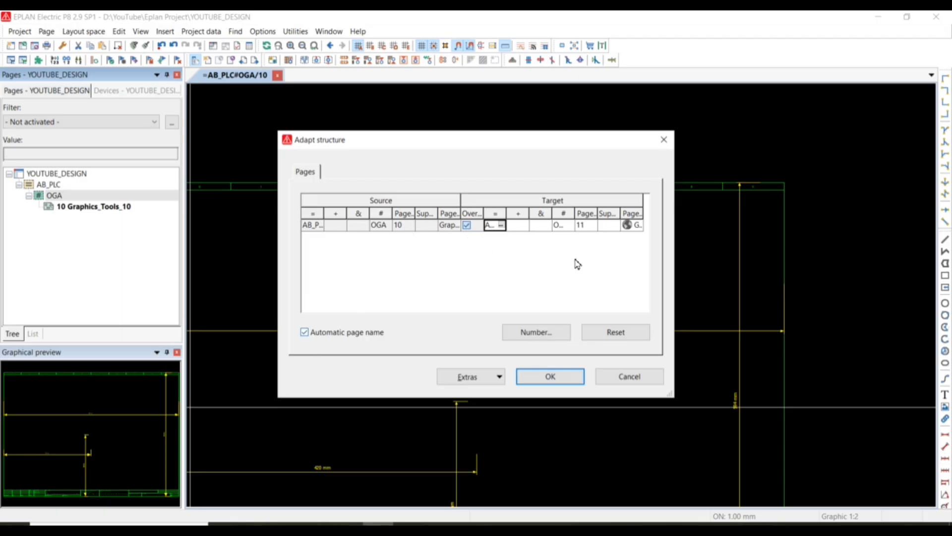
pyautogui.click(304, 332)
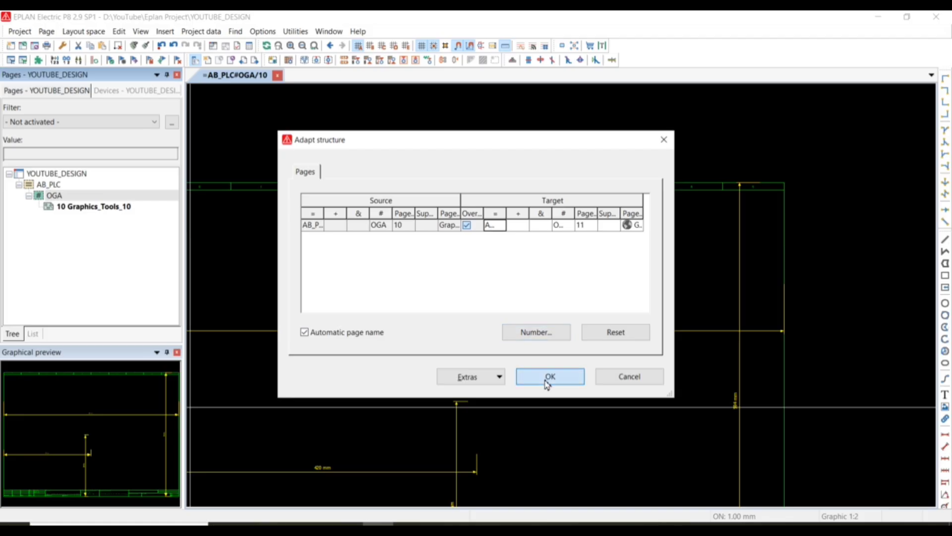
pyautogui.click(548, 381)
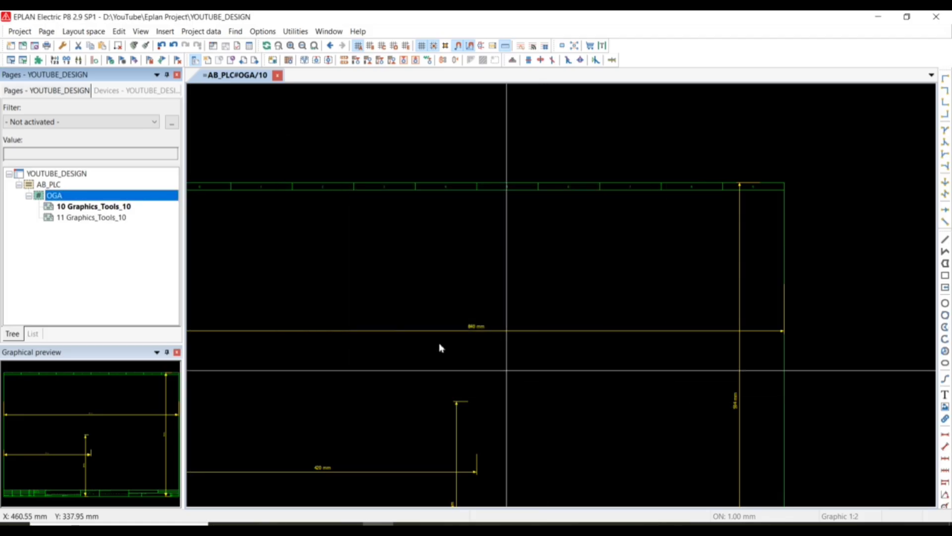
# Paste the copied page twice more under OGA, as pages 12 and 13.
pyautogui.rightClick(72, 199)
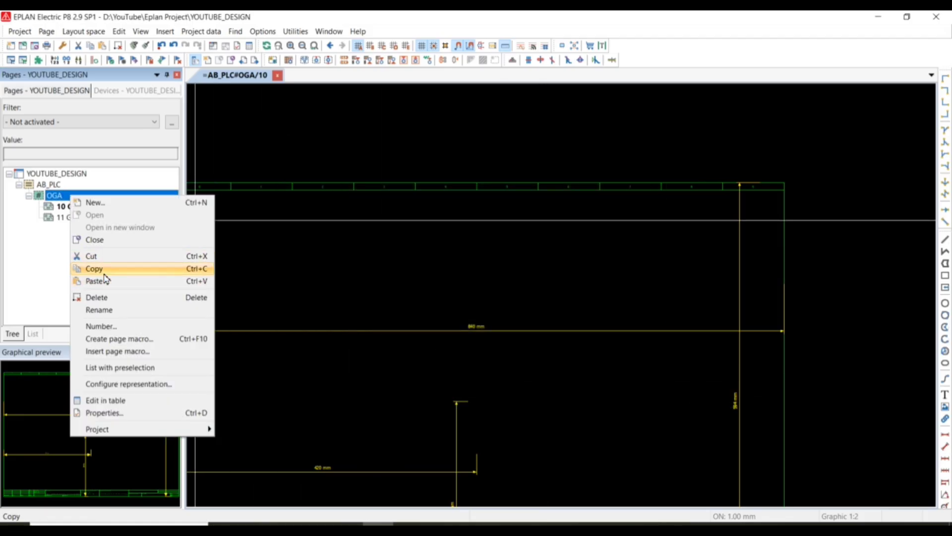
pyautogui.click(124, 280)
pyautogui.click(556, 380)
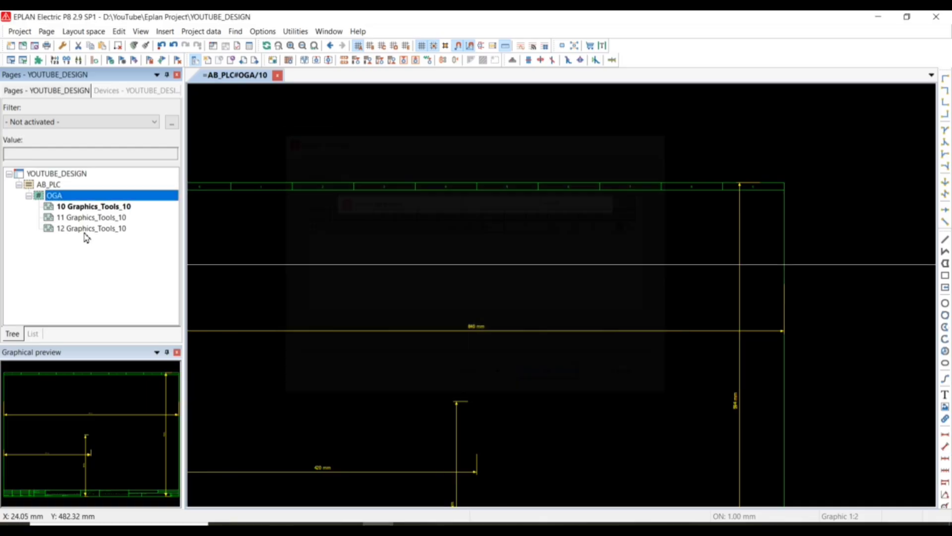
pyautogui.rightClick(62, 195)
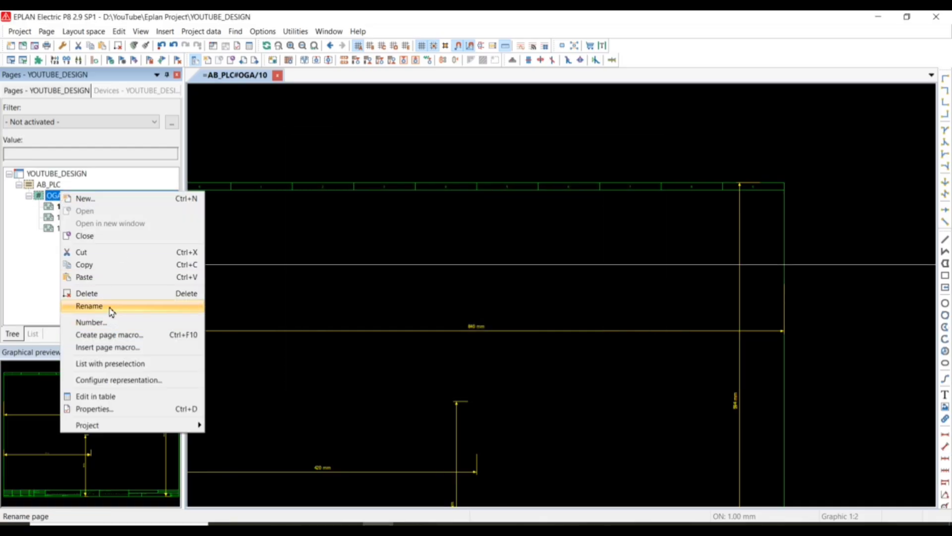
pyautogui.click(96, 278)
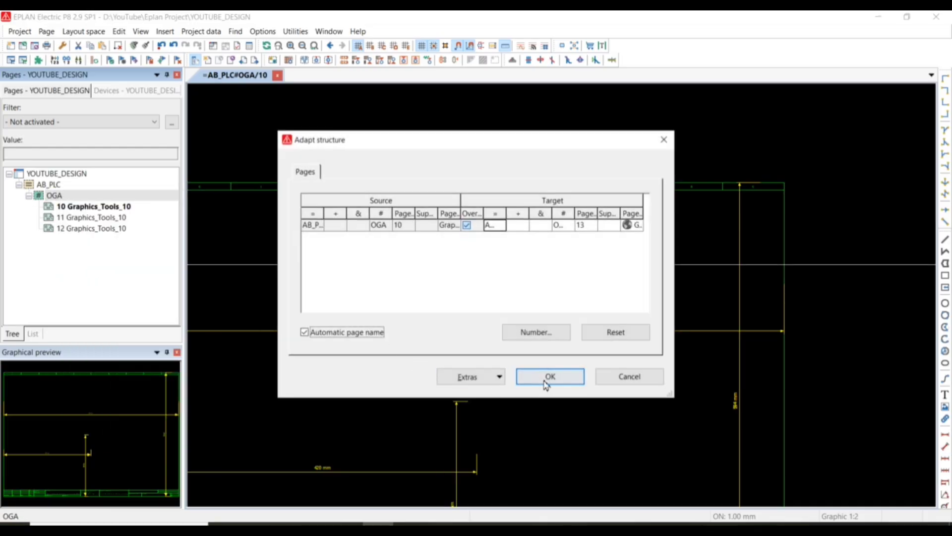
pyautogui.click(548, 380)
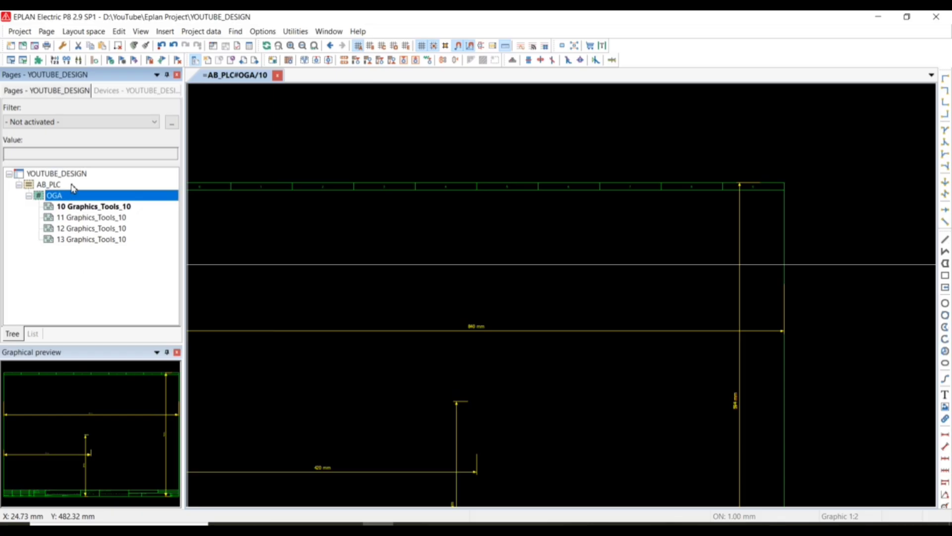
# Copy page 10 again and paste it under OGA as page 14.
pyautogui.click(58, 207)
pyautogui.rightClick(58, 208)
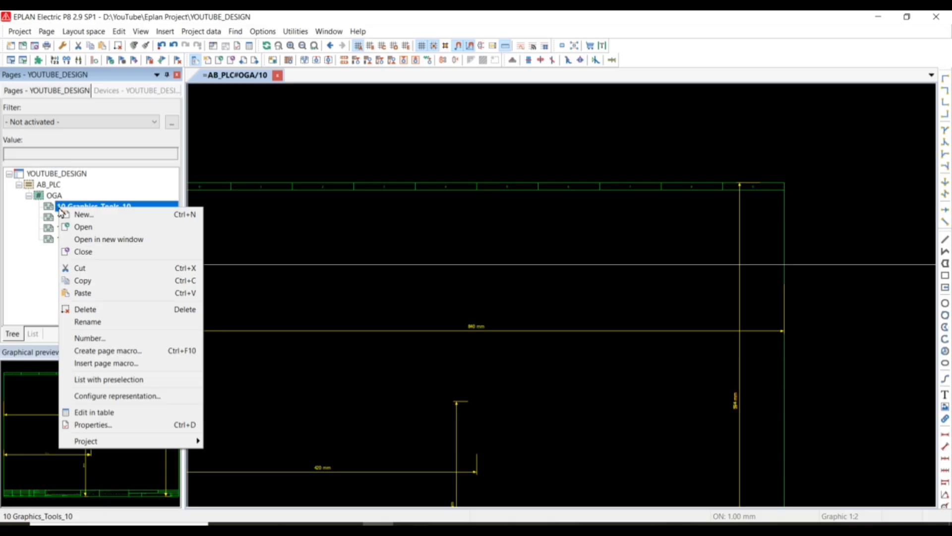
pyautogui.click(83, 283)
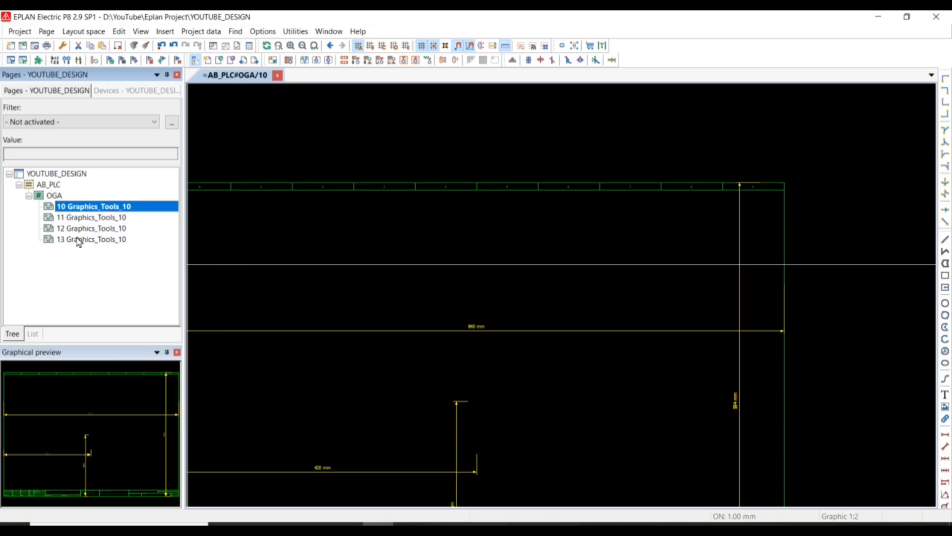
pyautogui.click(57, 195)
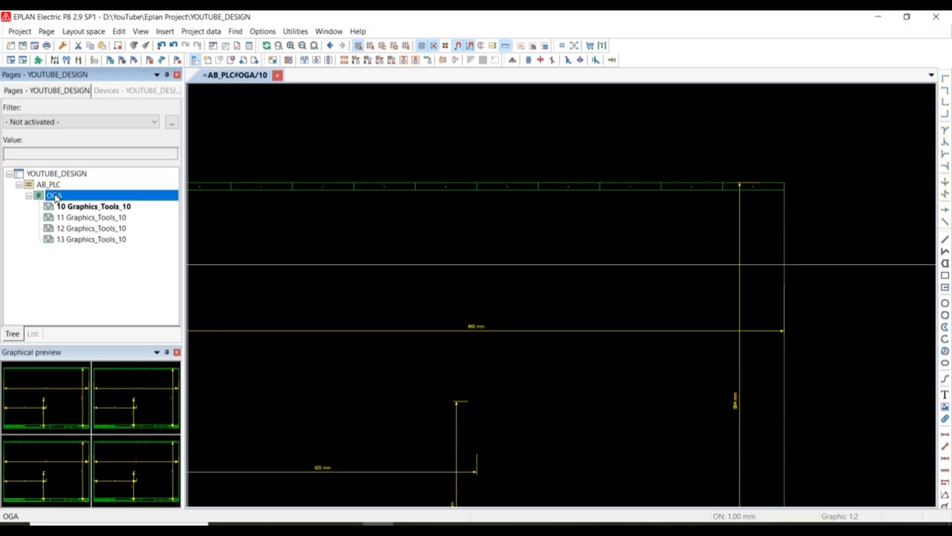
pyautogui.rightClick(56, 195)
pyautogui.click(85, 280)
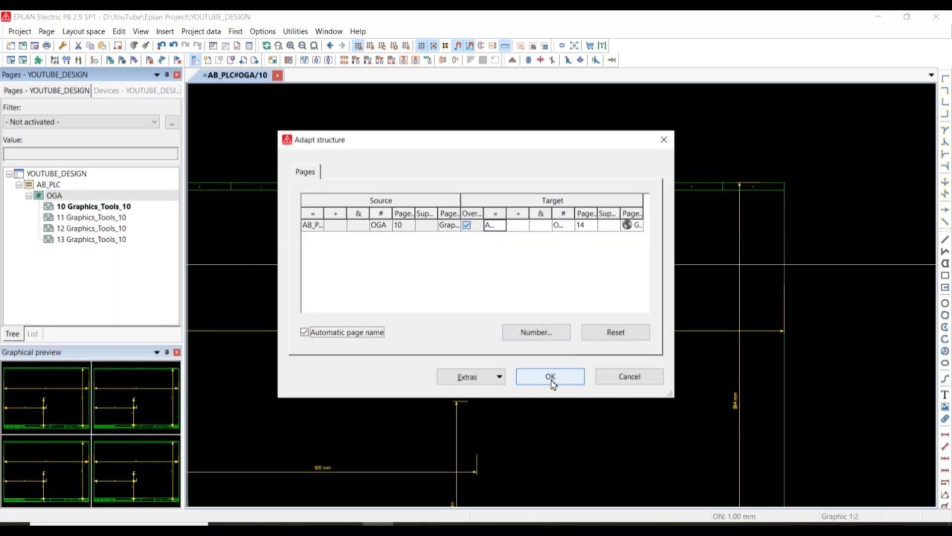
pyautogui.click(551, 378)
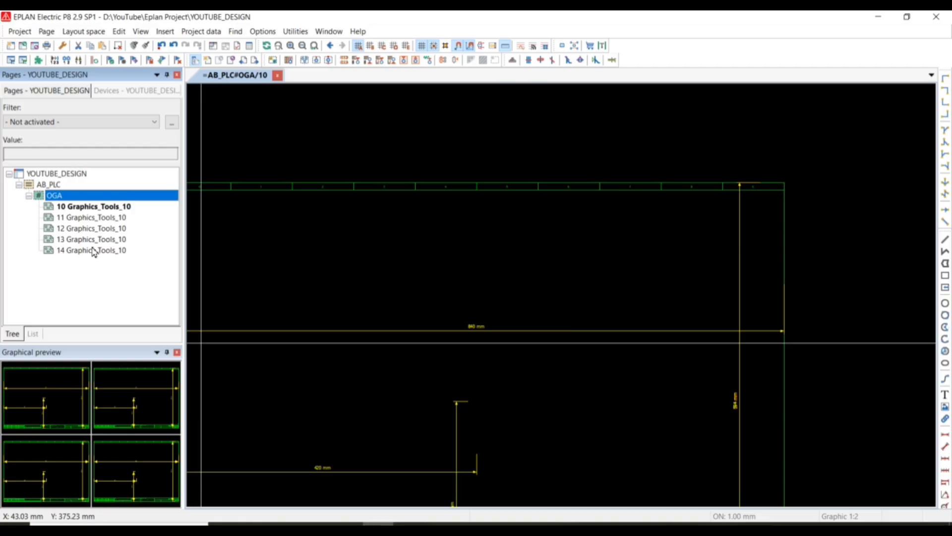
# Check the PAGE slide in PowerPoint, switch back to EPLAN, and delete page 12 from OGA.
pyautogui.click(348, 523)
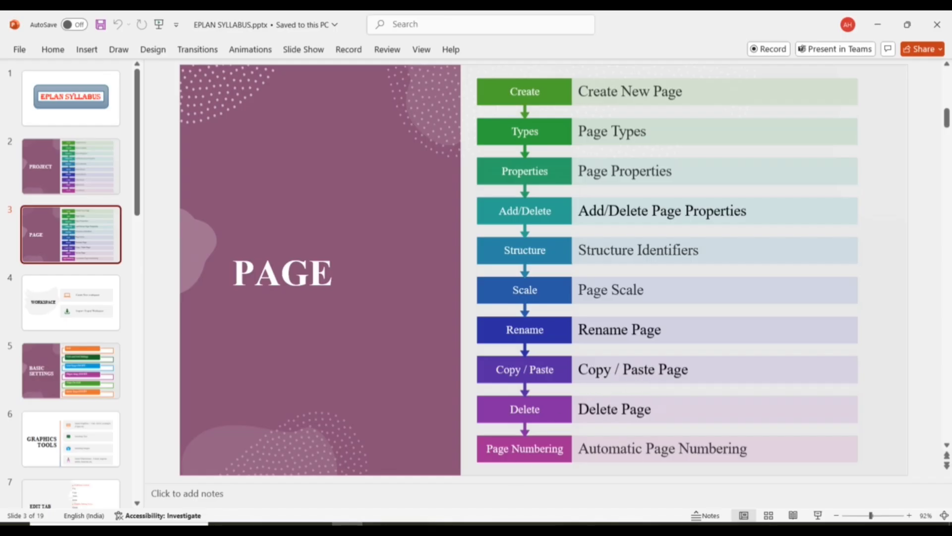
pyautogui.click(378, 524)
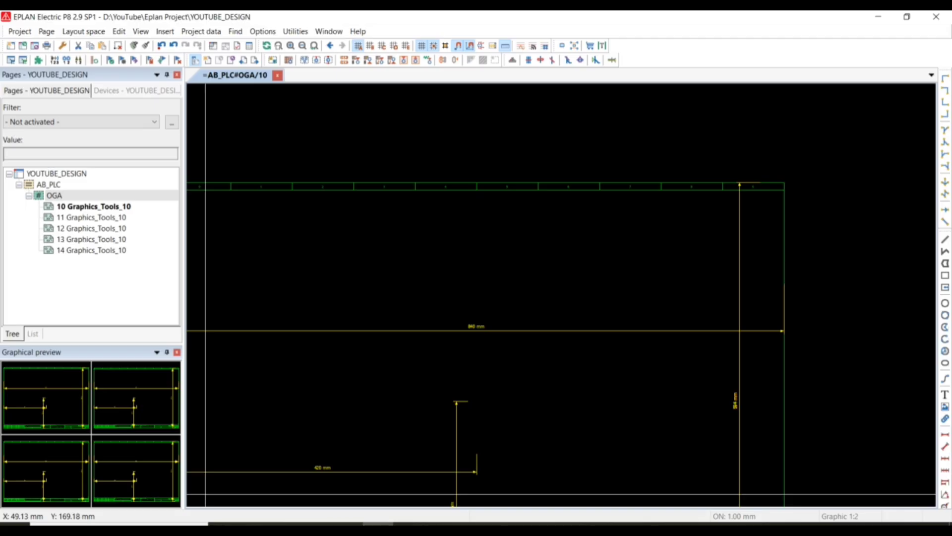
pyautogui.click(62, 251)
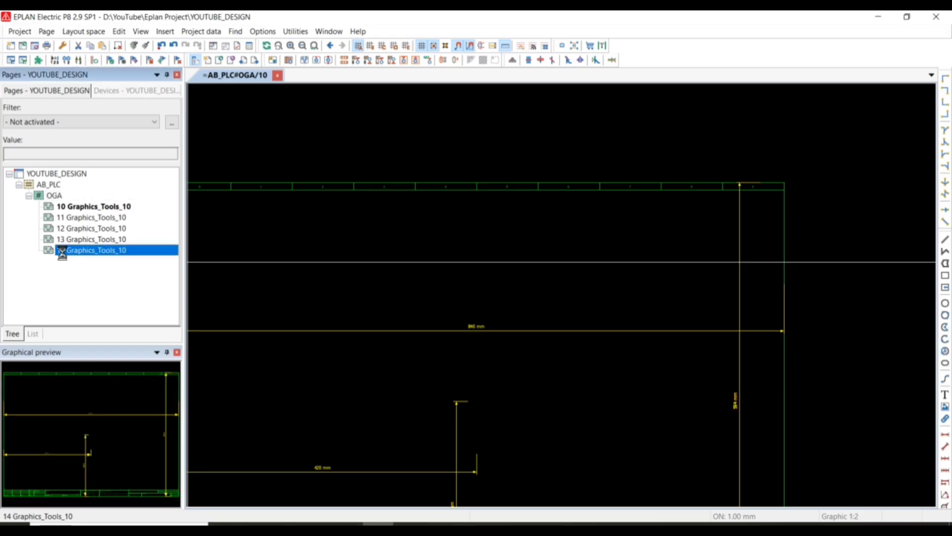
pyautogui.click(65, 229)
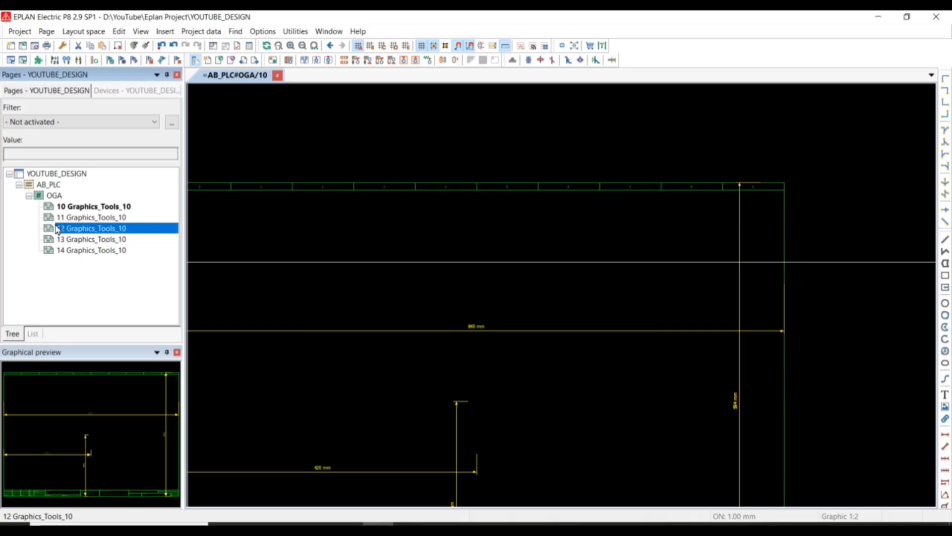
pyautogui.rightClick(56, 226)
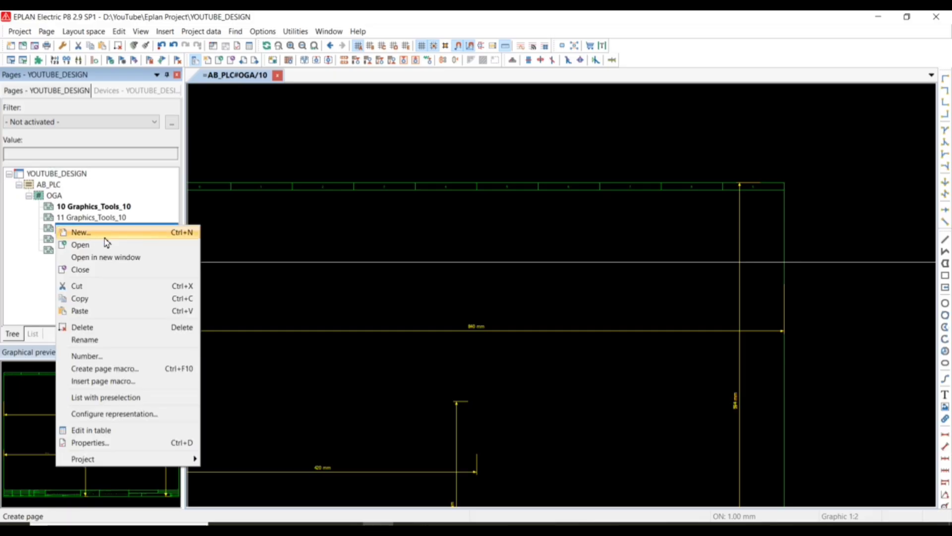
pyautogui.click(90, 329)
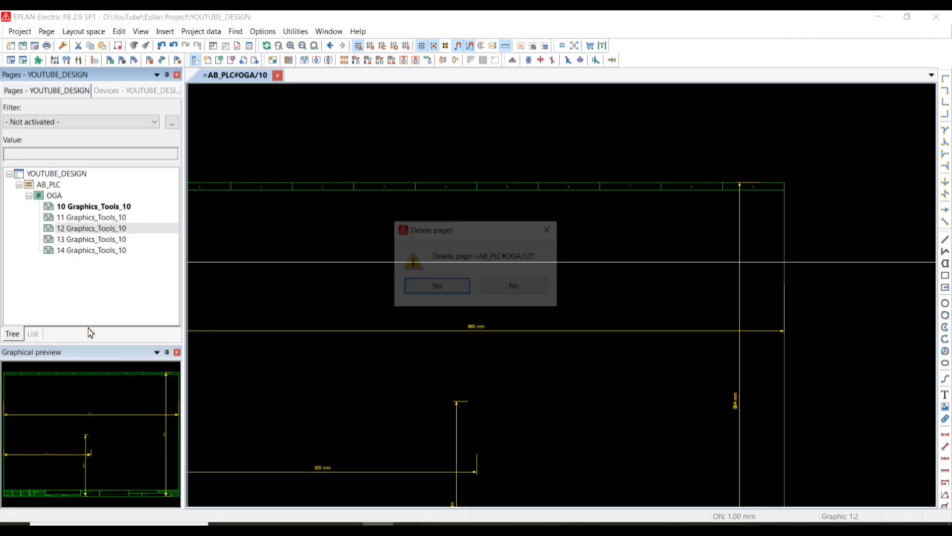
pyautogui.click(453, 292)
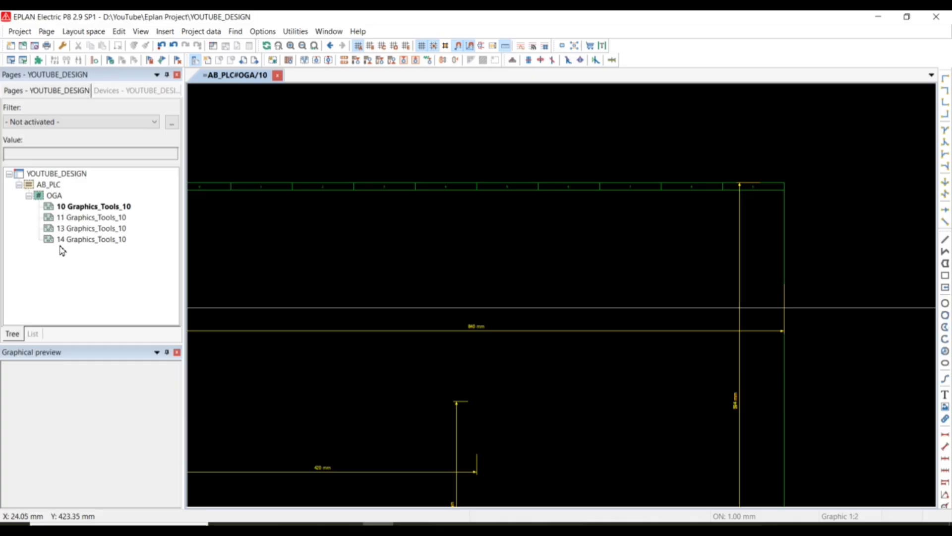
# Open page numbering for all four pages under OGA and apply it to the entire project.
pyautogui.click(77, 208)
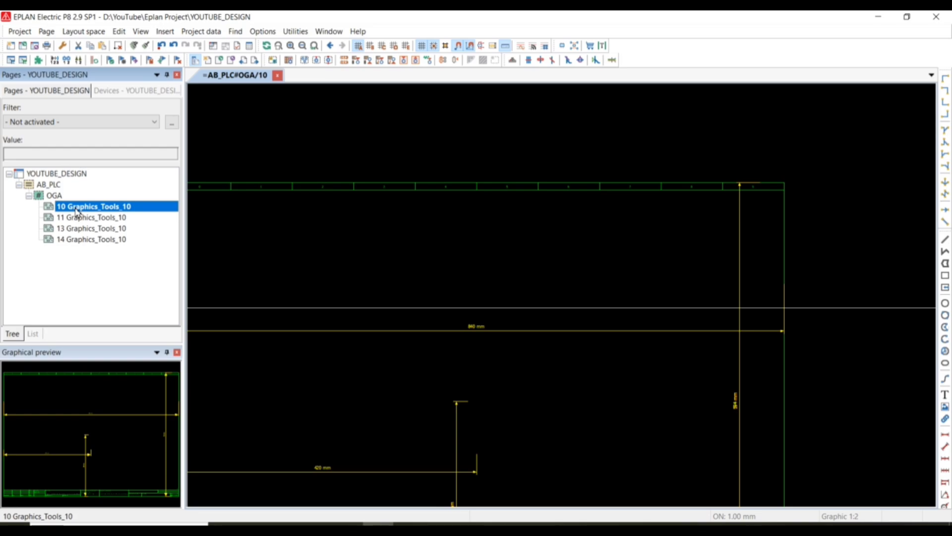
pyautogui.hotkey('shift', 'Down')
pyautogui.hotkey('shift', 'Down')
pyautogui.hotkey('shift', 'Down')
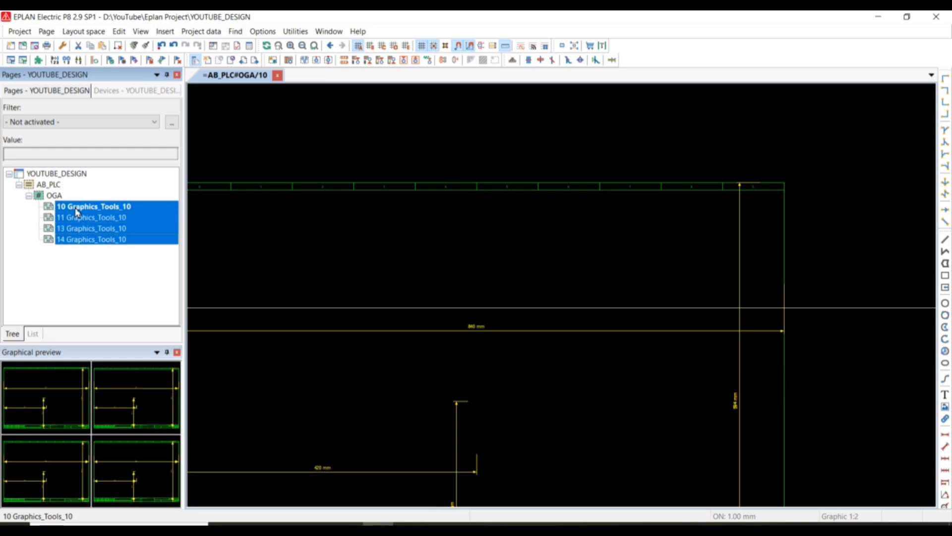
pyautogui.rightClick(73, 207)
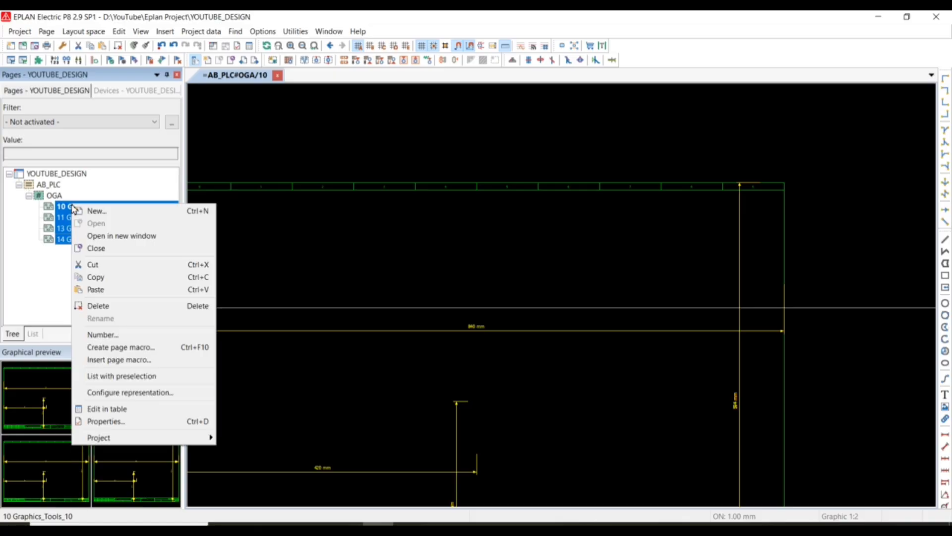
pyautogui.click(102, 335)
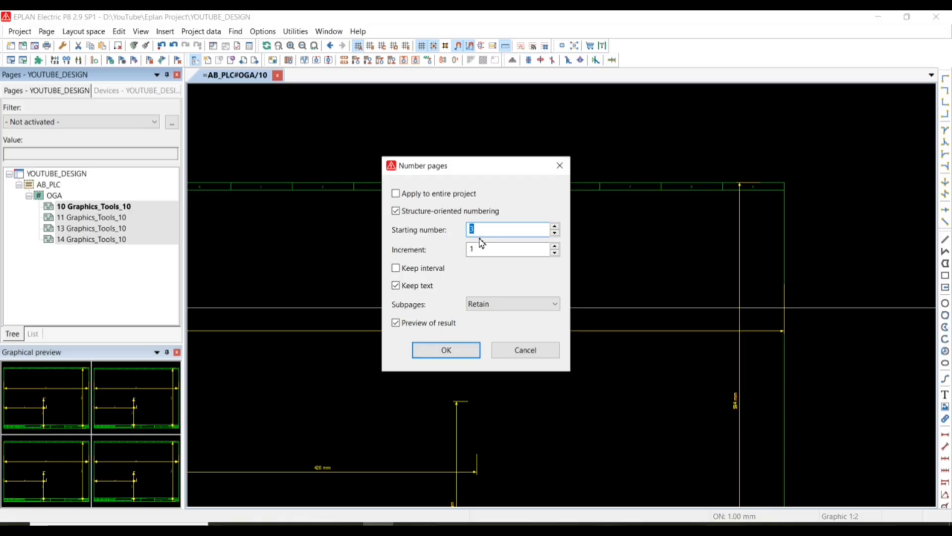
pyautogui.click(395, 195)
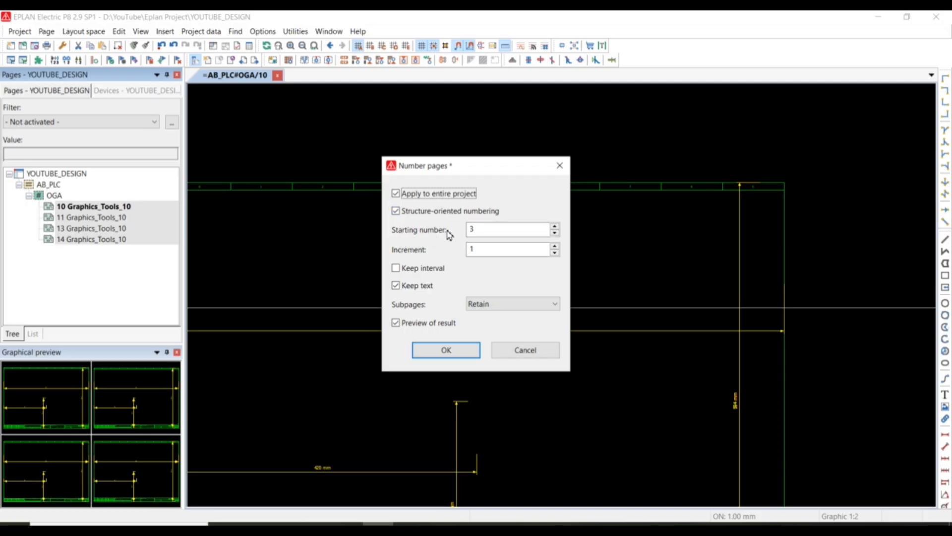
# Renumber the pages with starting number 1, increment 1 and subpages converted into main pages, accepting the preview of the result.
pyautogui.doubleClick(484, 230)
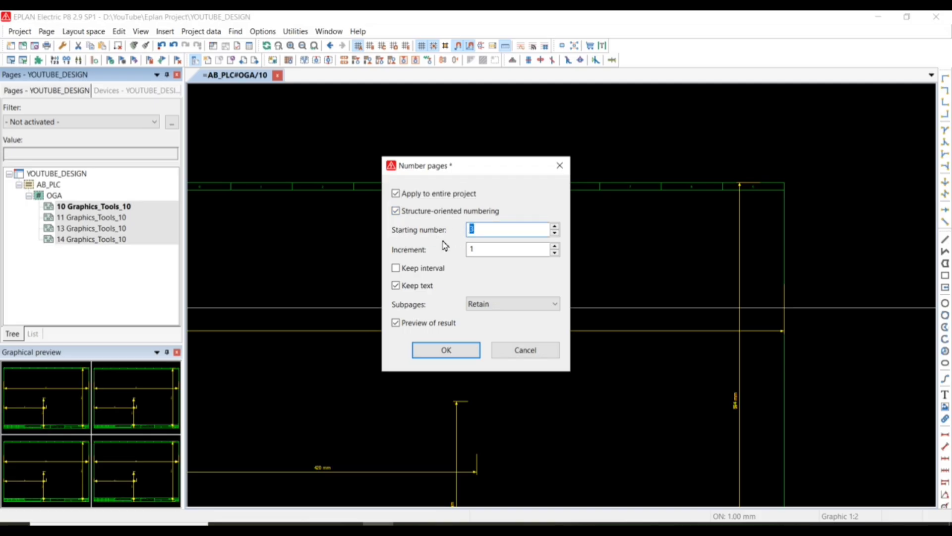
pyautogui.write('1')
pyautogui.doubleClick(477, 254)
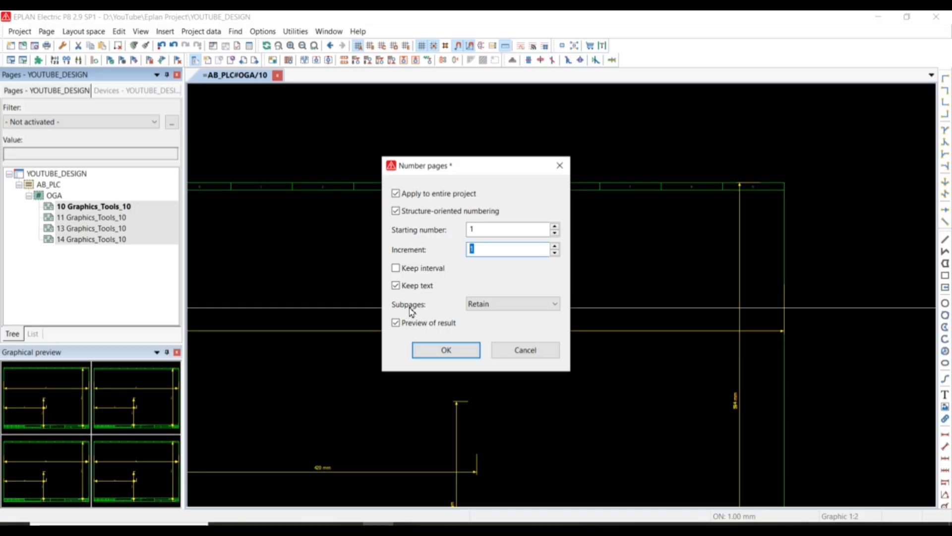
pyautogui.click(549, 308)
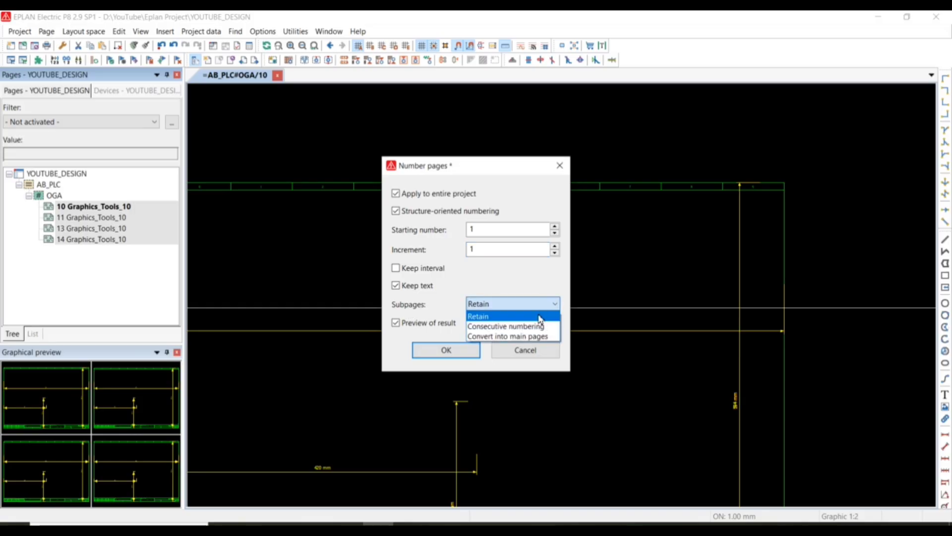
pyautogui.click(523, 336)
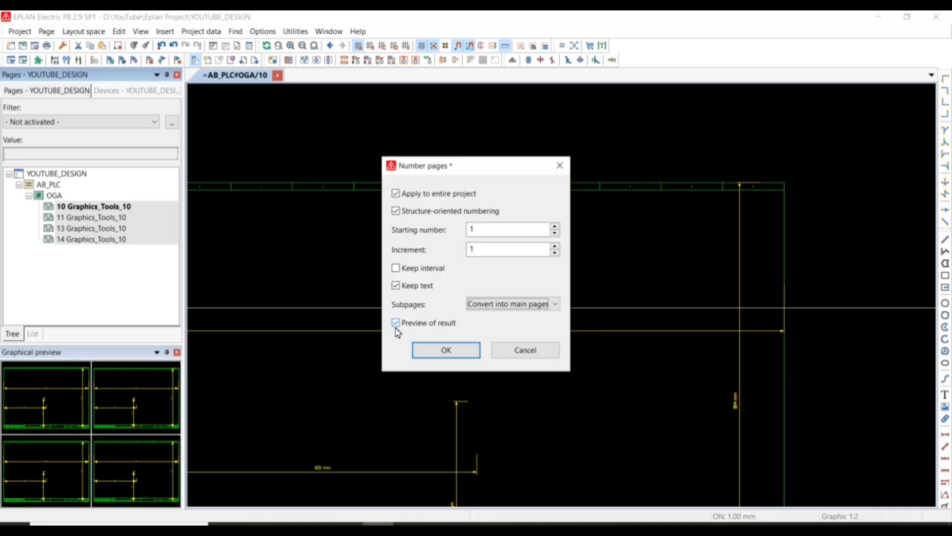
pyautogui.click(446, 350)
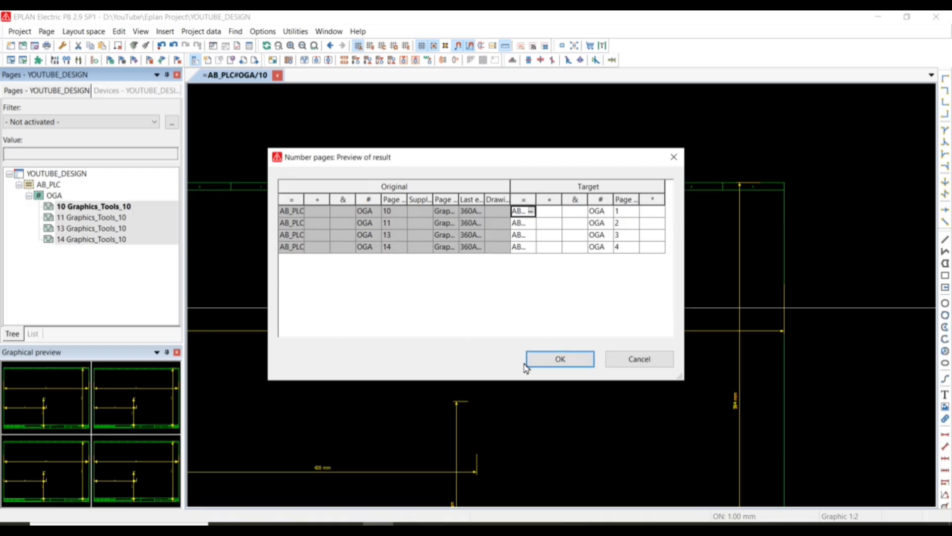
pyautogui.click(559, 361)
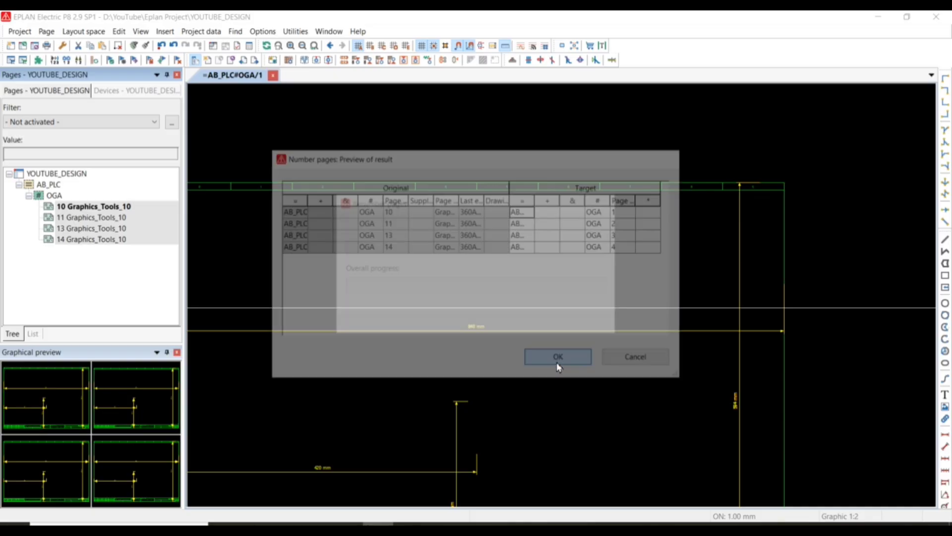
pyautogui.click(101, 219)
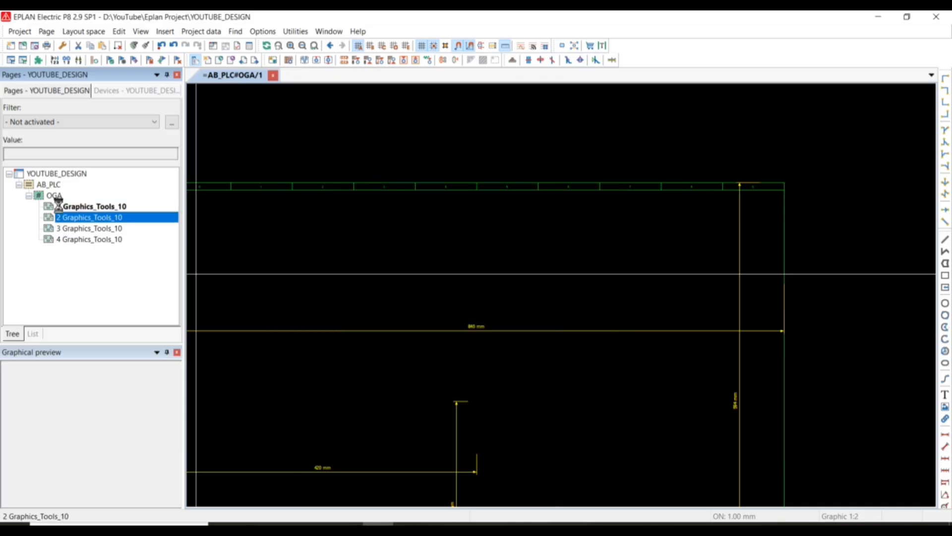